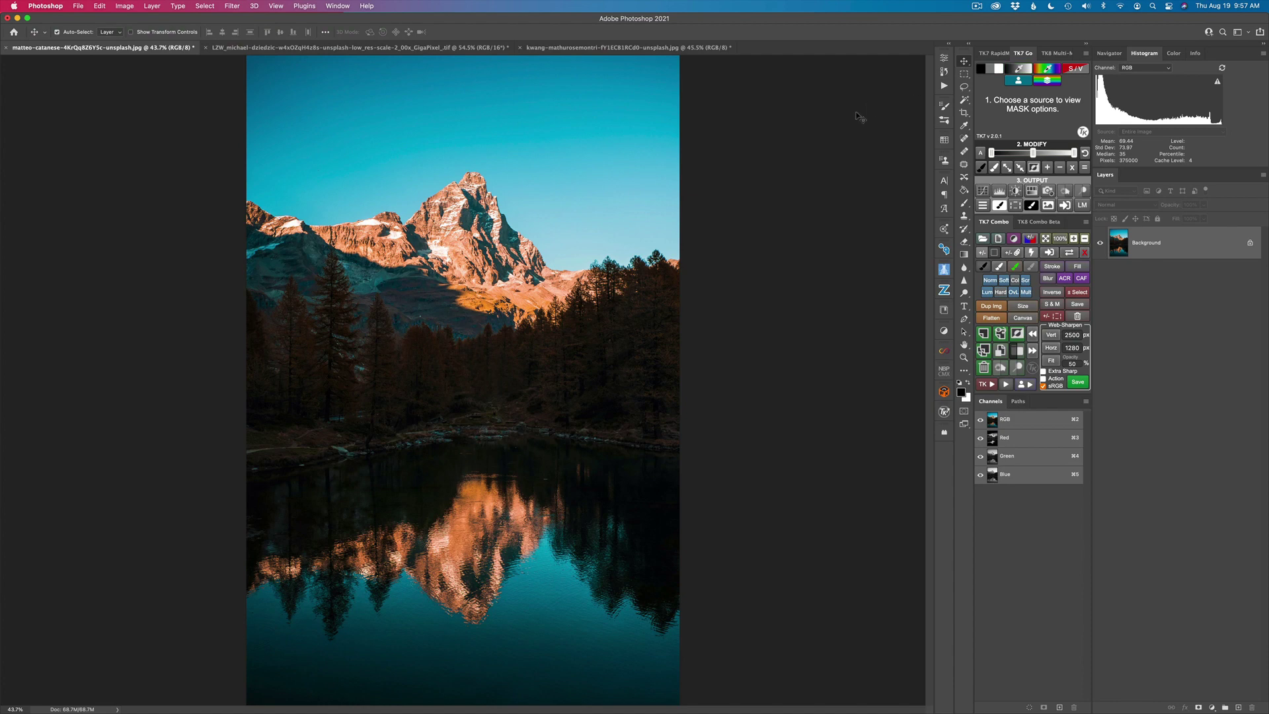
# View the low-resolution GigaPixel image and the tulip photo, and return to the mountain lake photo
pyautogui.click(340, 48)
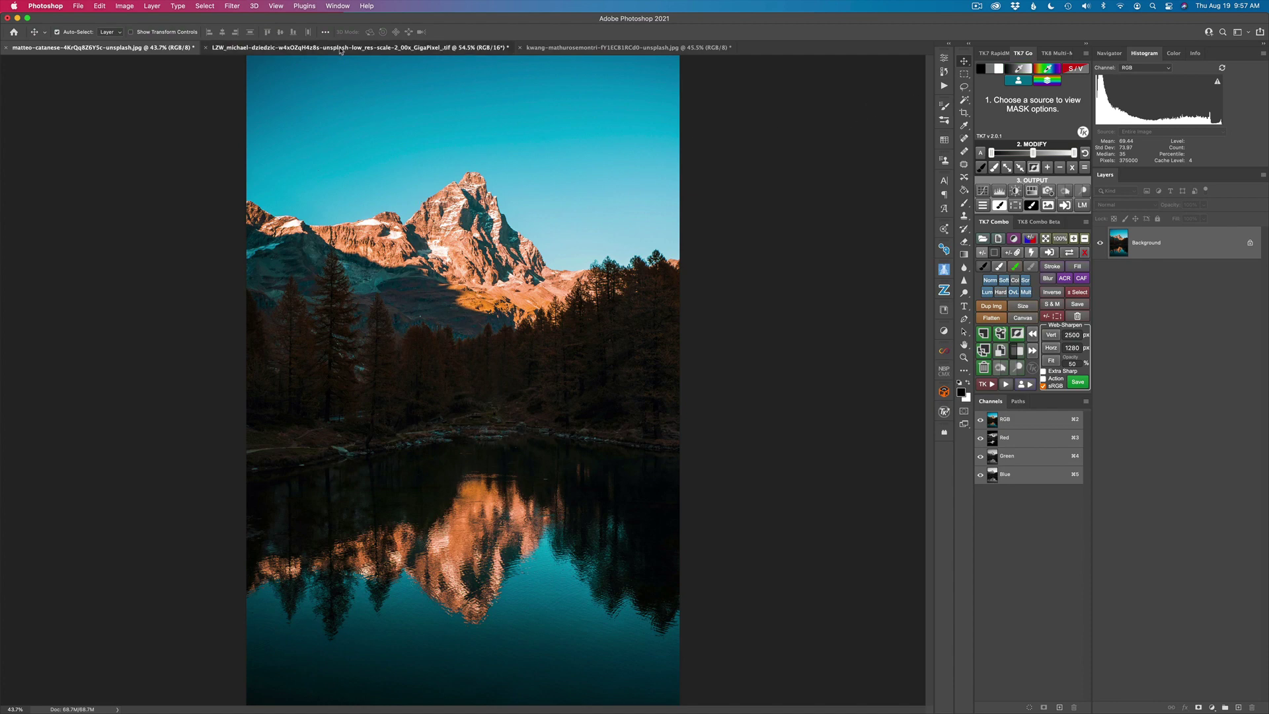
pyautogui.click(623, 49)
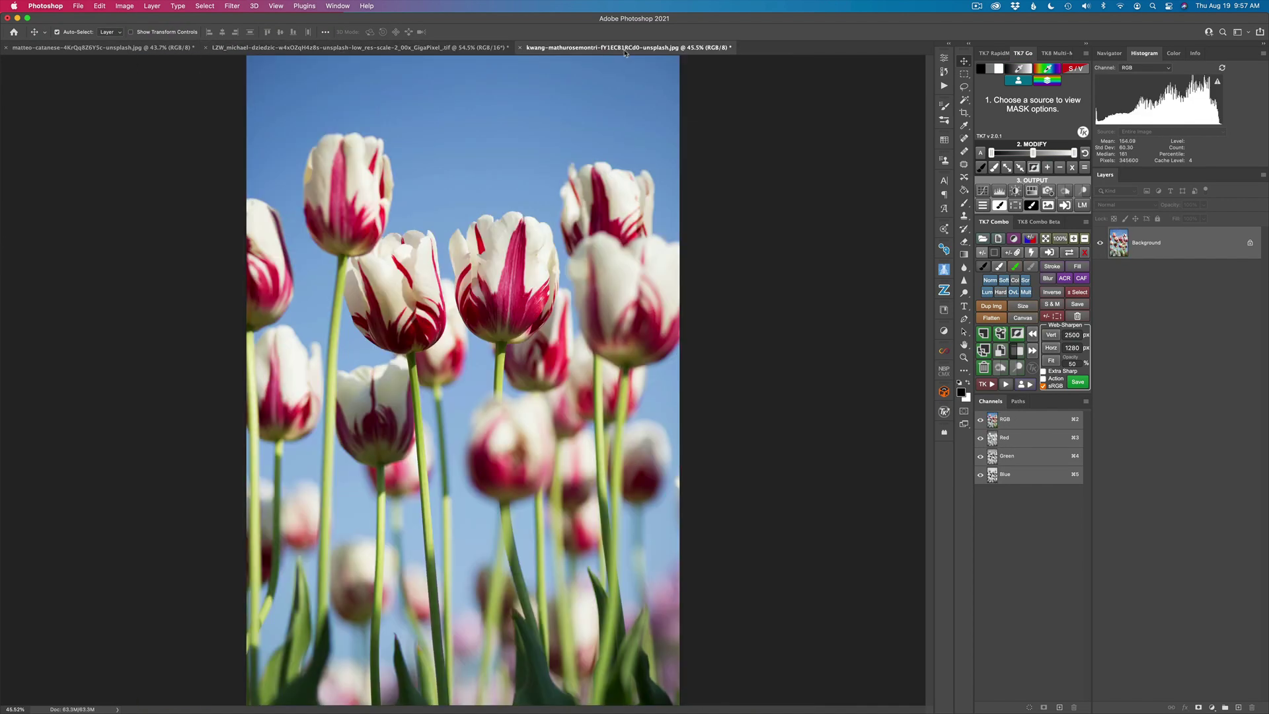
pyautogui.click(136, 51)
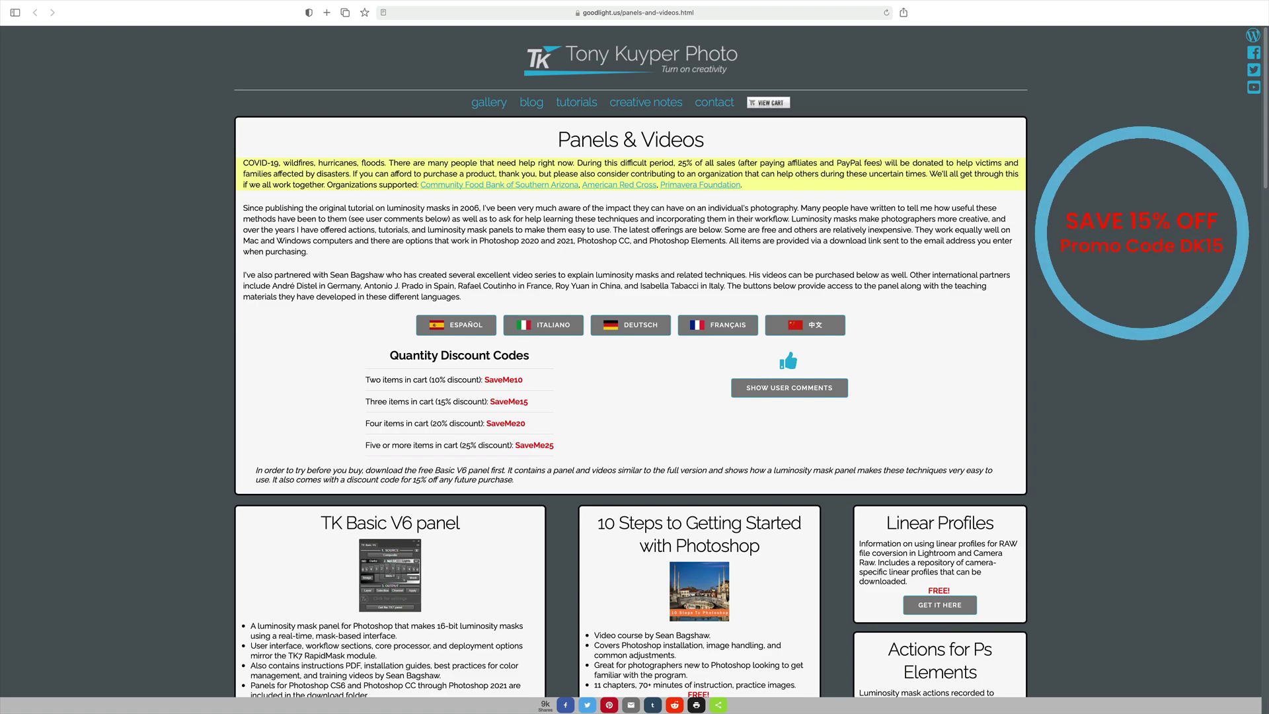
# Look through the Panels & Videos web page for the TK7 panel for Photoshop and the related video guides
pyautogui.scroll(-5, 632, 357)
pyautogui.scroll(-12, 631, 356)
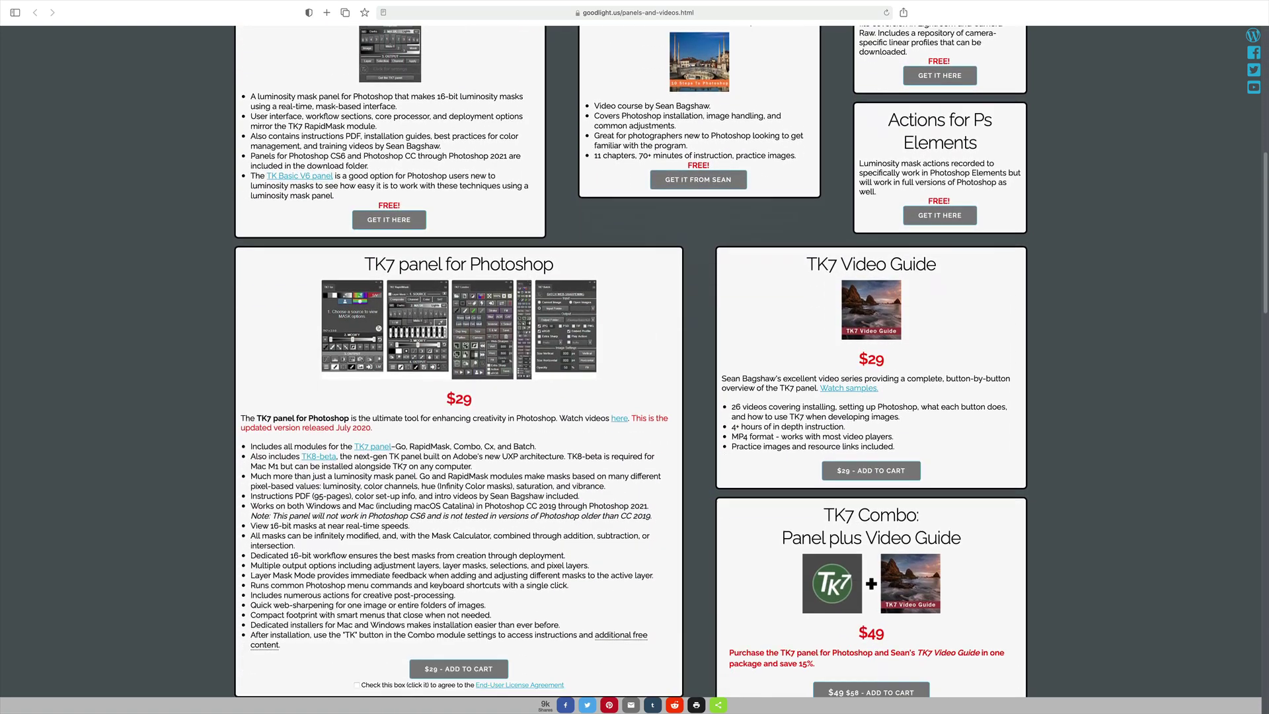
pyautogui.scroll(-15, 631, 357)
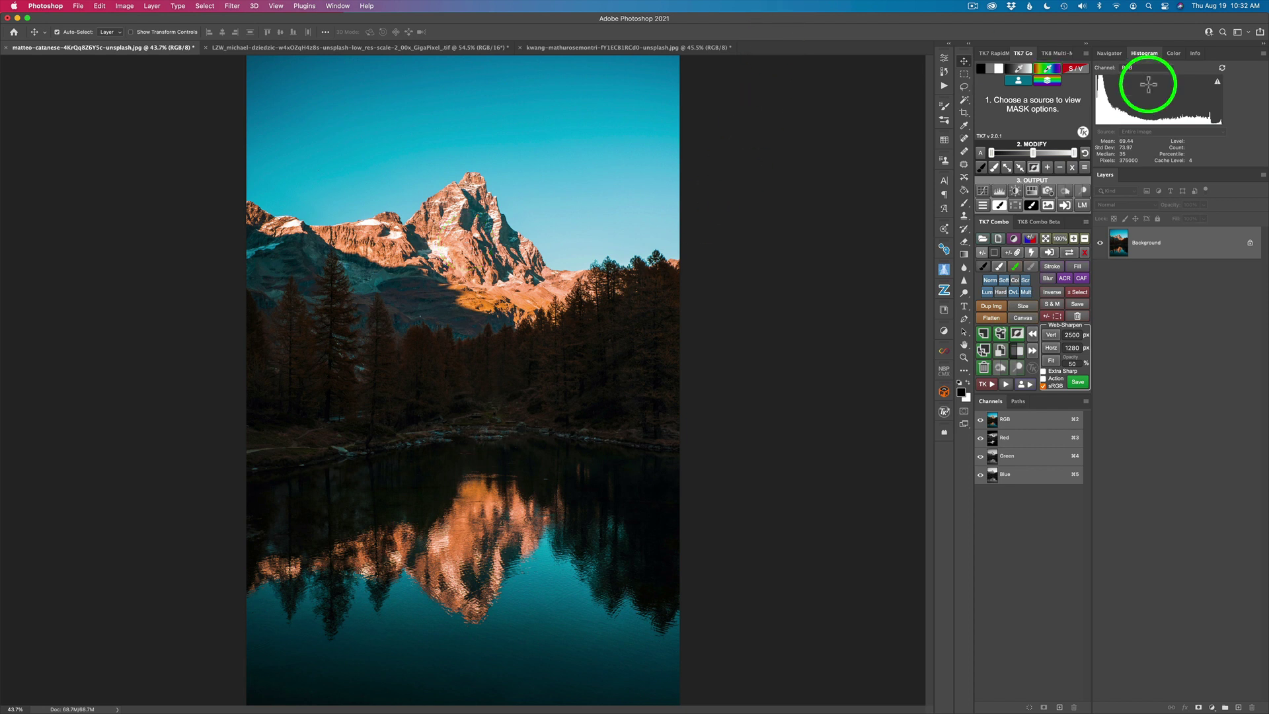
# Create a color-based mask preview from an orange tone sampled on the sunlit mountain face and inspect the peak
pyautogui.click(1051, 73)
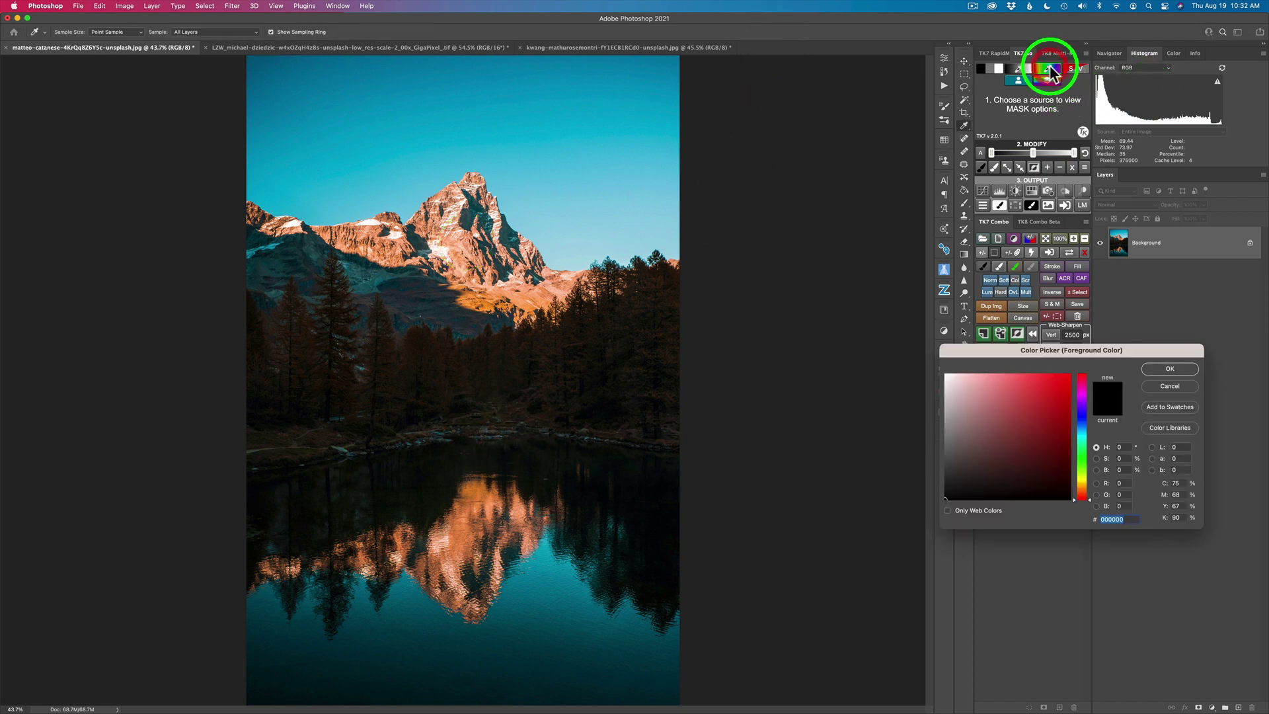
pyautogui.click(471, 237)
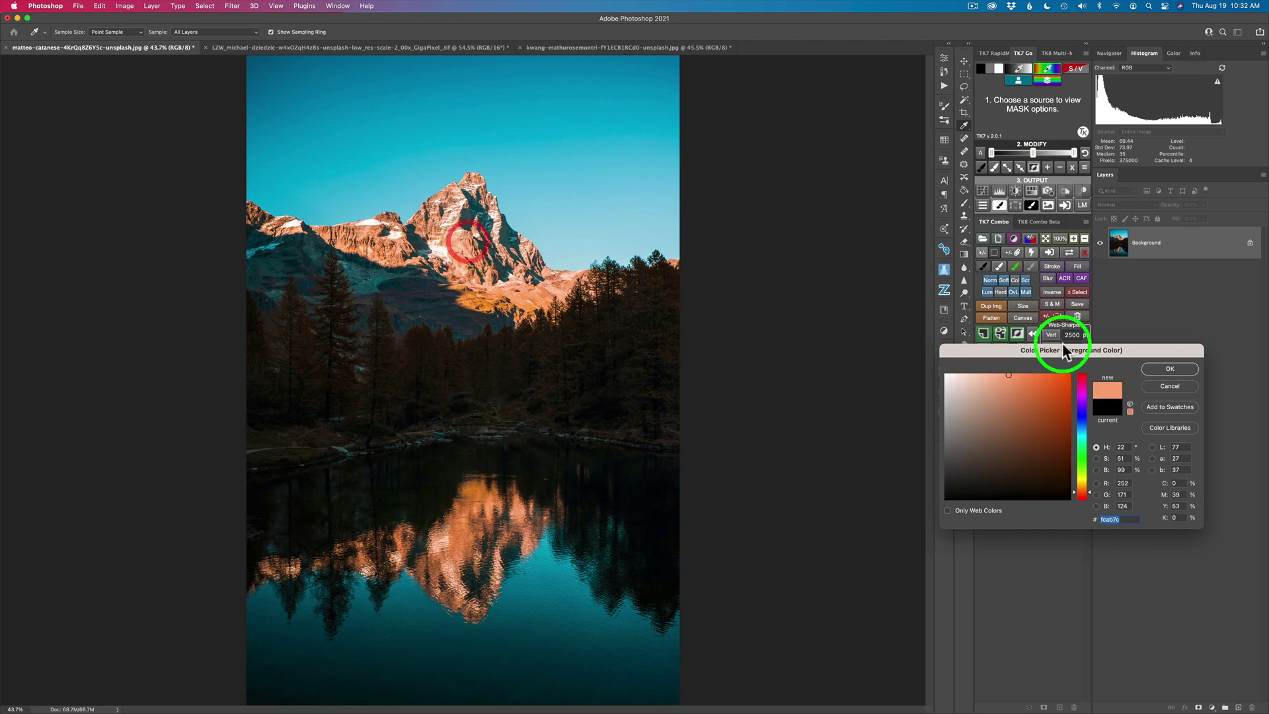
pyautogui.click(1165, 369)
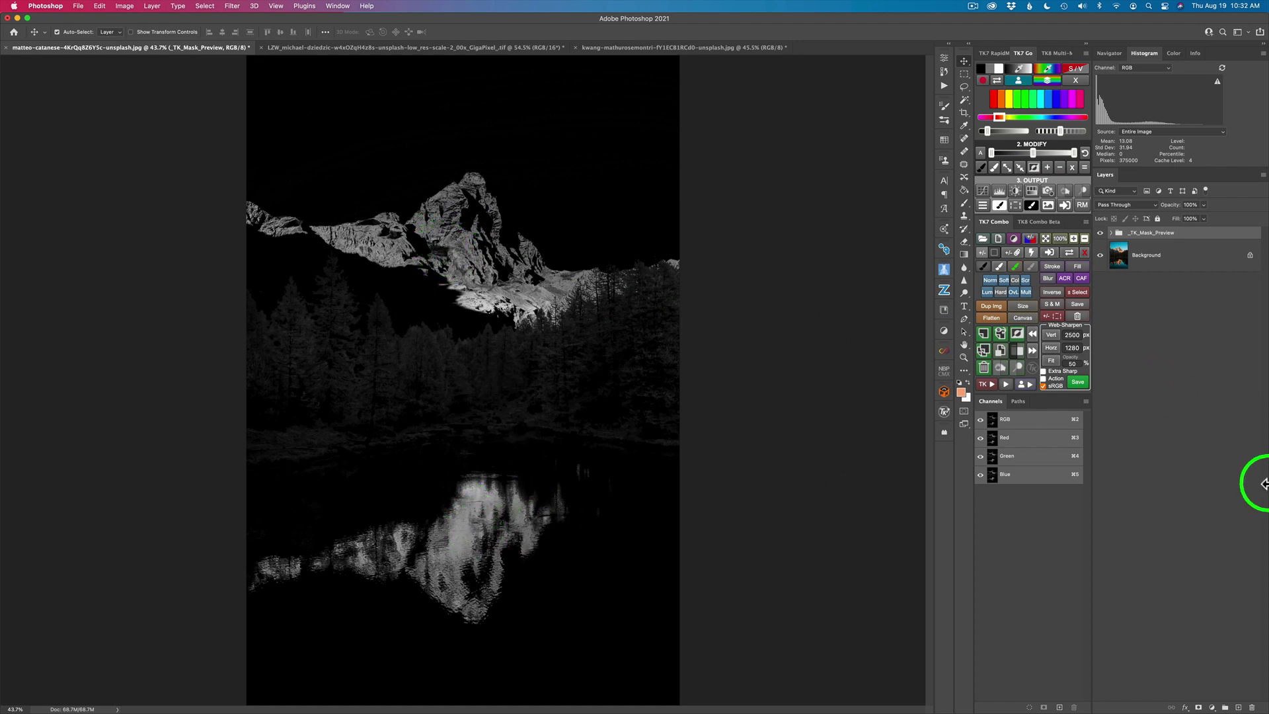
pyautogui.scroll(6, 481, 246)
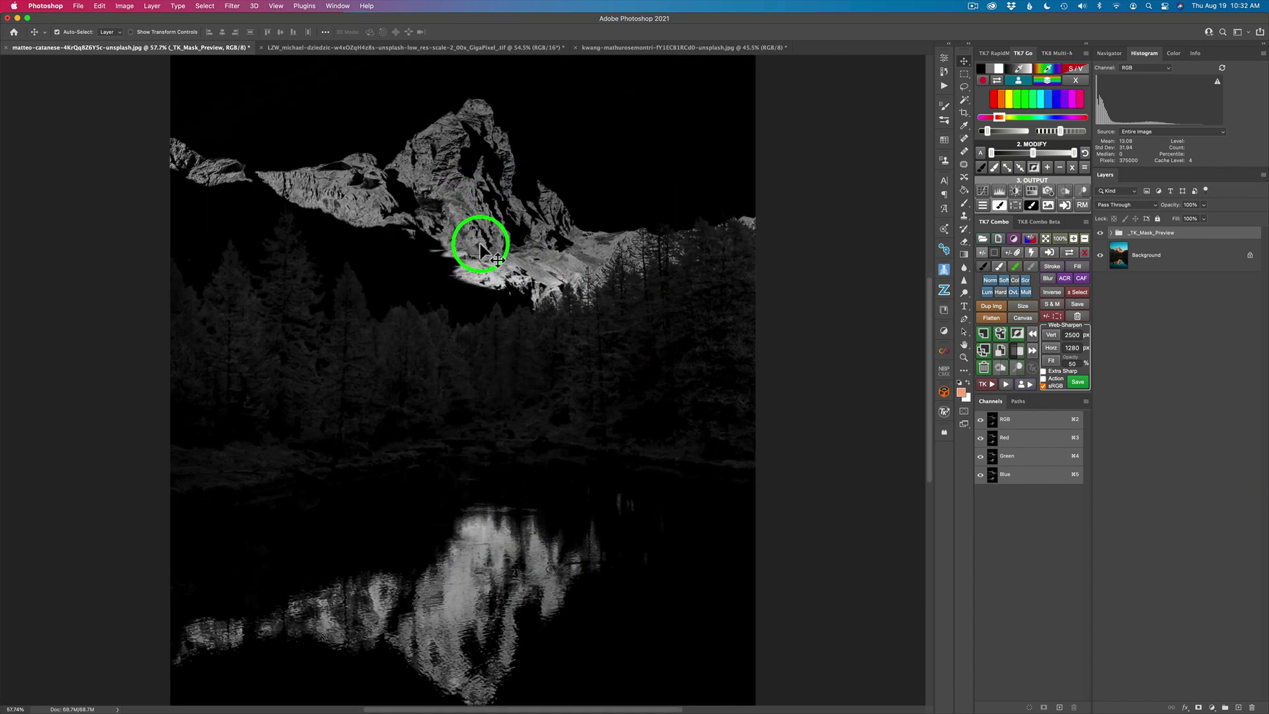
pyautogui.scroll(2, 481, 246)
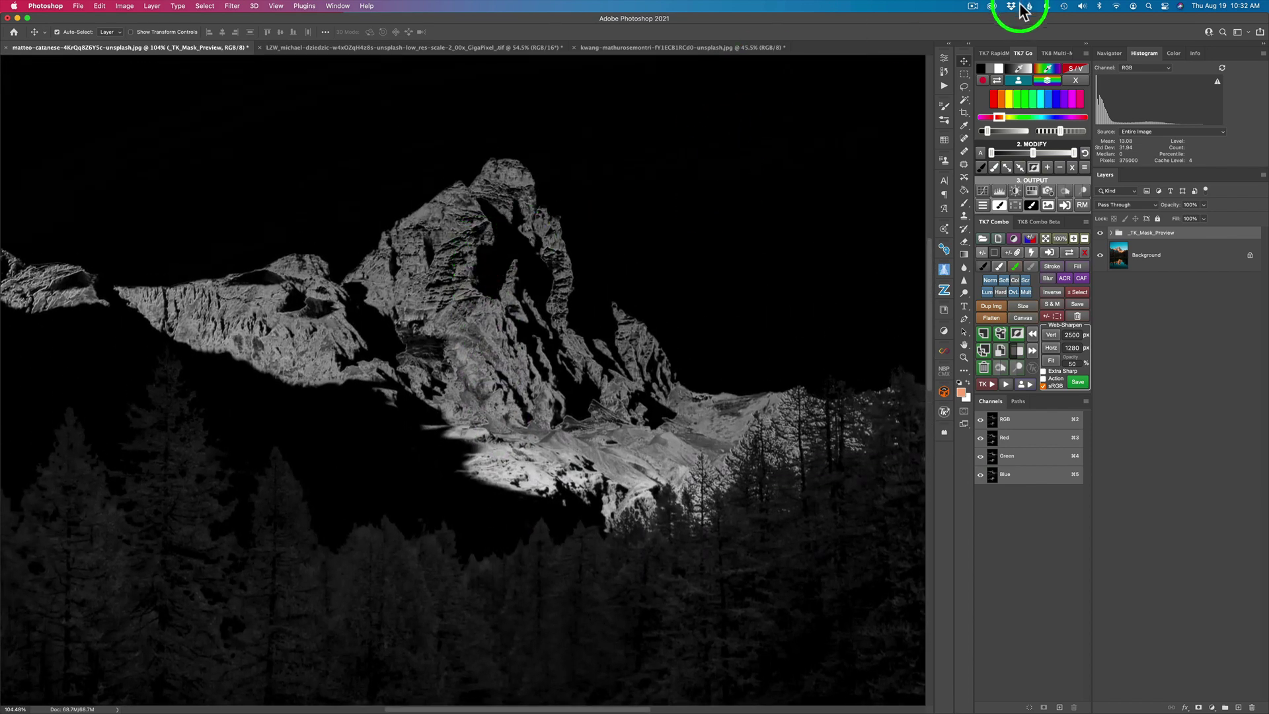
# Compare the color mask preview with the original photo, discard the mask and fit the image to the screen
pyautogui.click(997, 81)
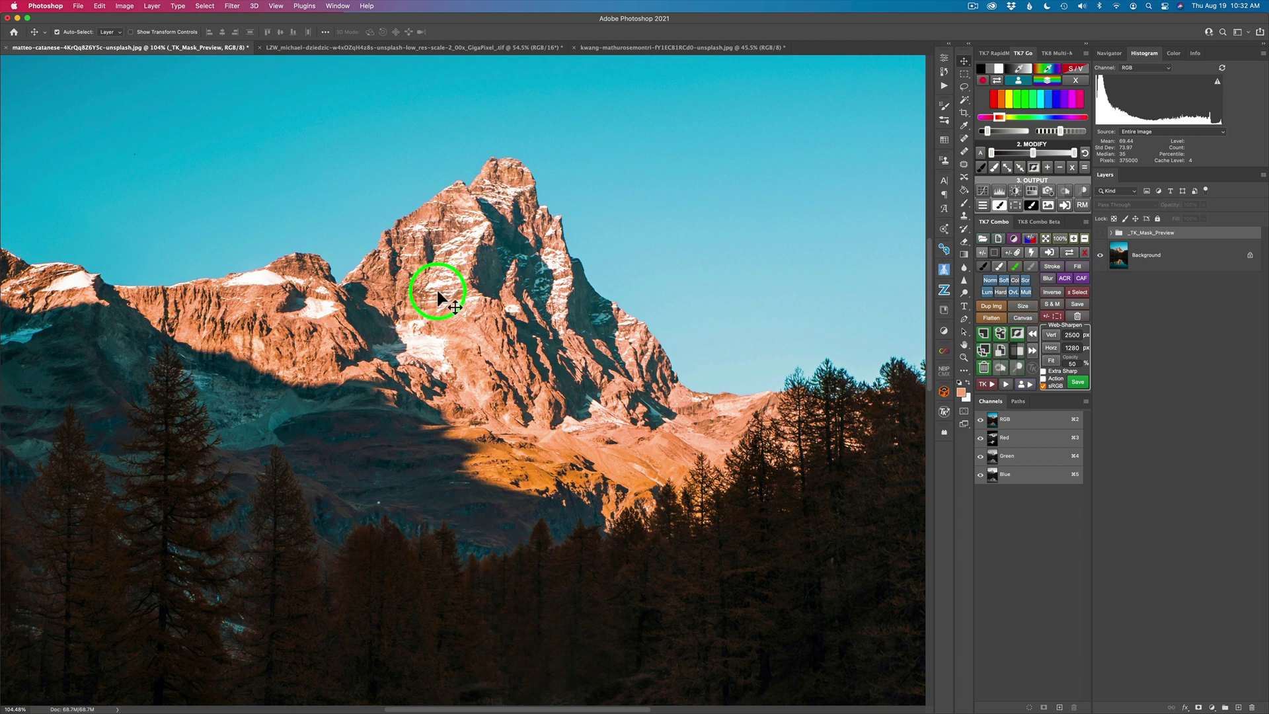
pyautogui.click(1011, 78)
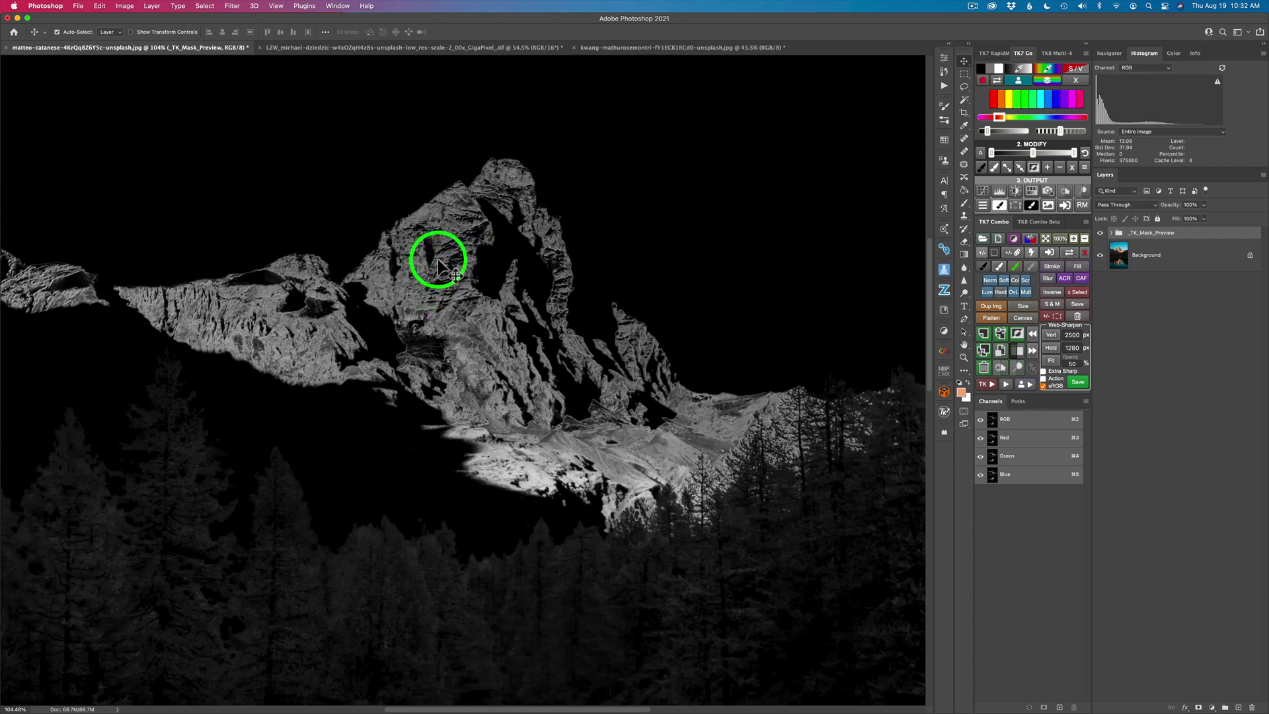
pyautogui.click(1028, 78)
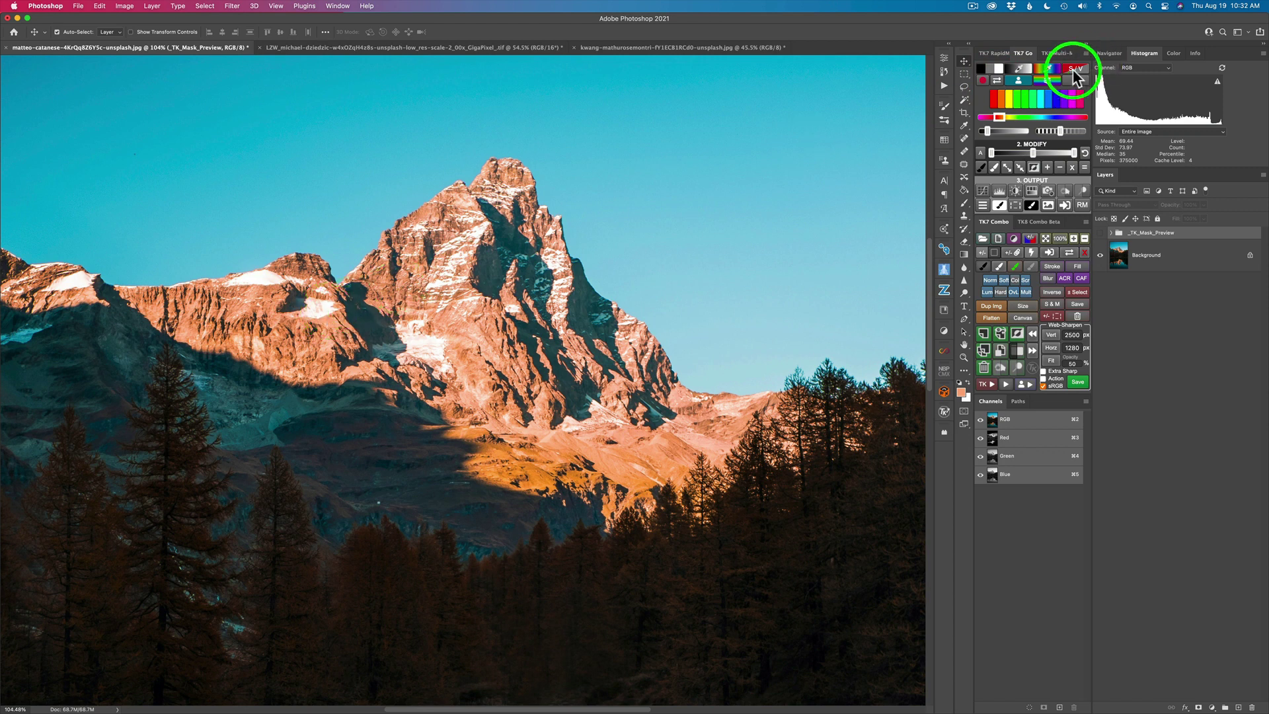
pyautogui.click(998, 80)
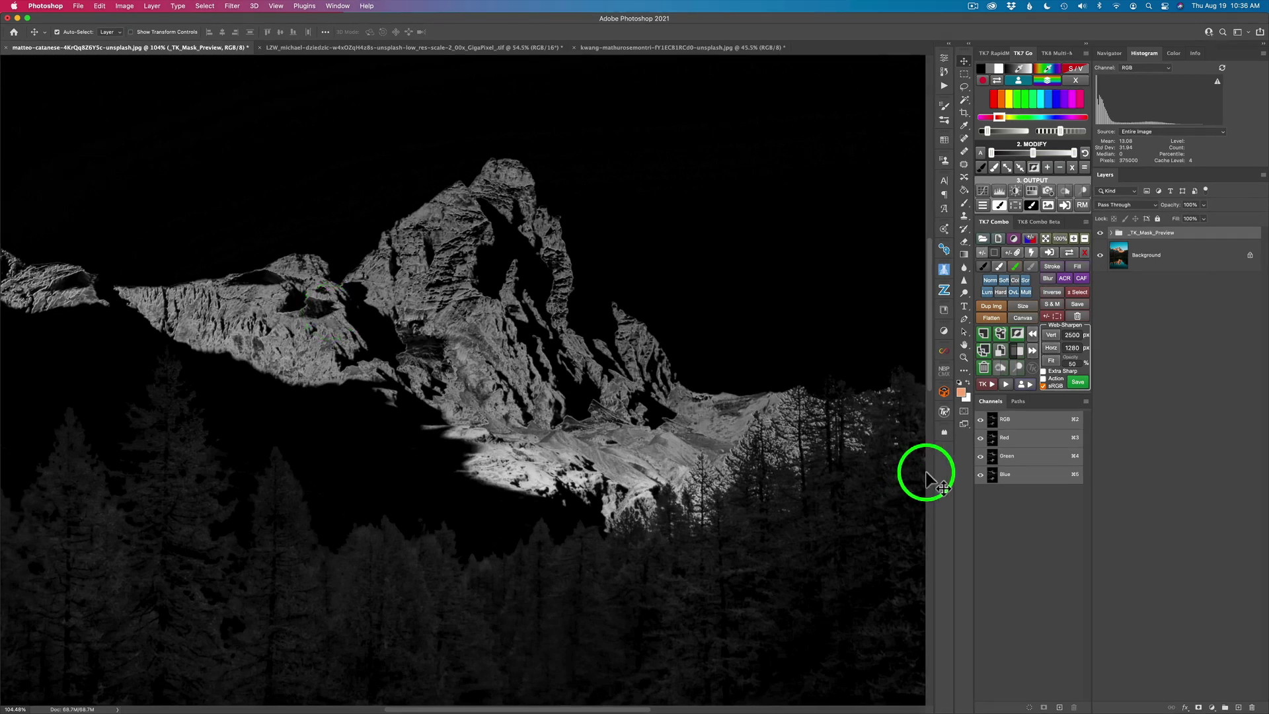
pyautogui.click(1078, 82)
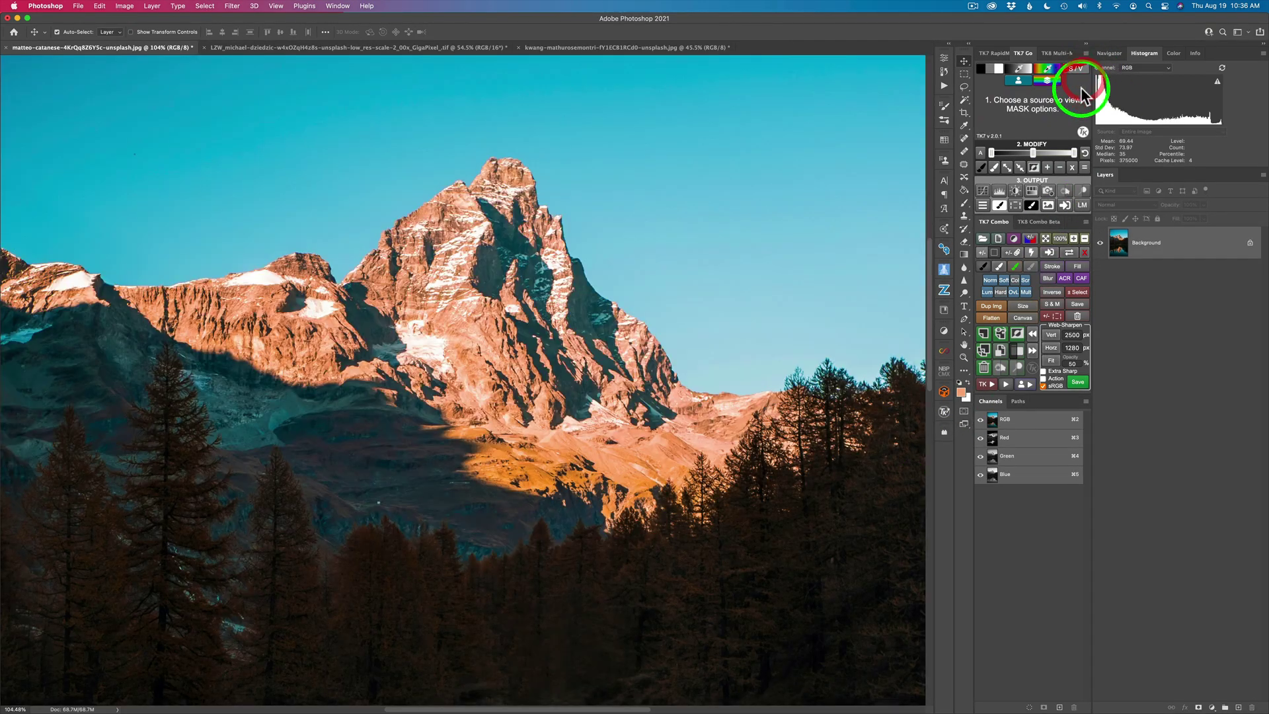
pyautogui.click(1045, 238)
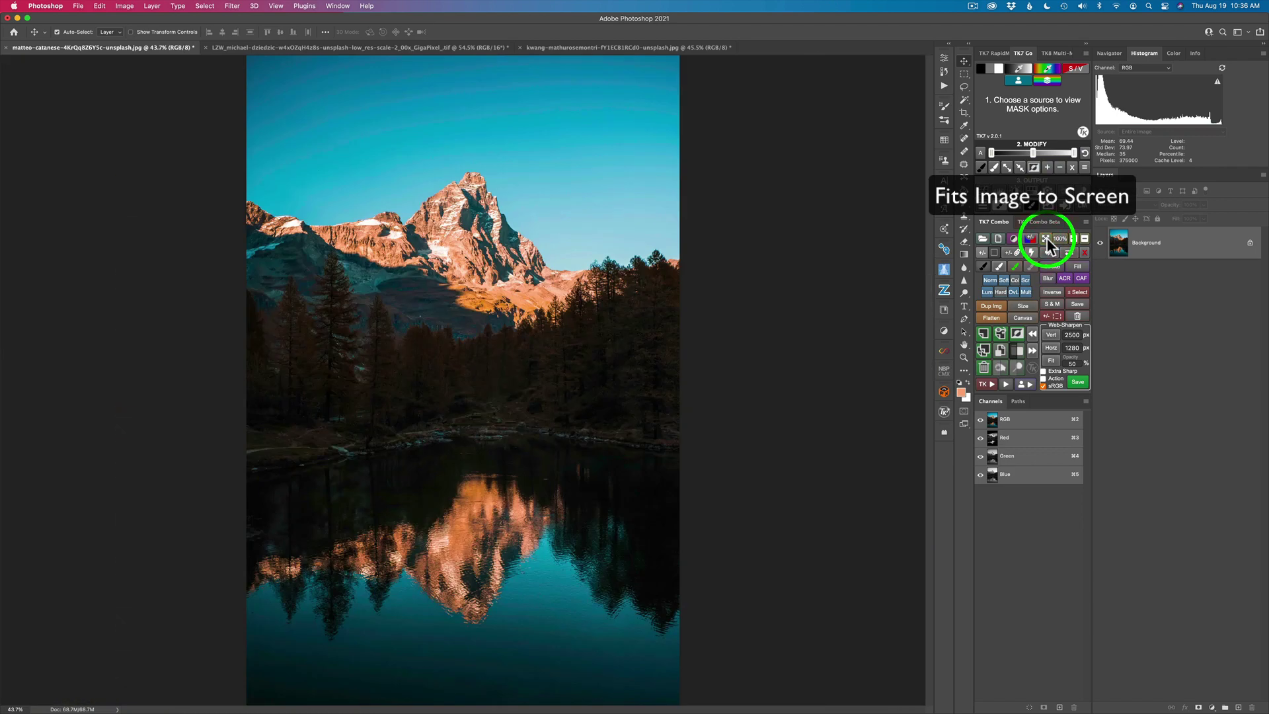
# Create the layer-based mask preview and set its Black & White adjustment to Reds 67 and Yellows 121
pyautogui.click(1049, 78)
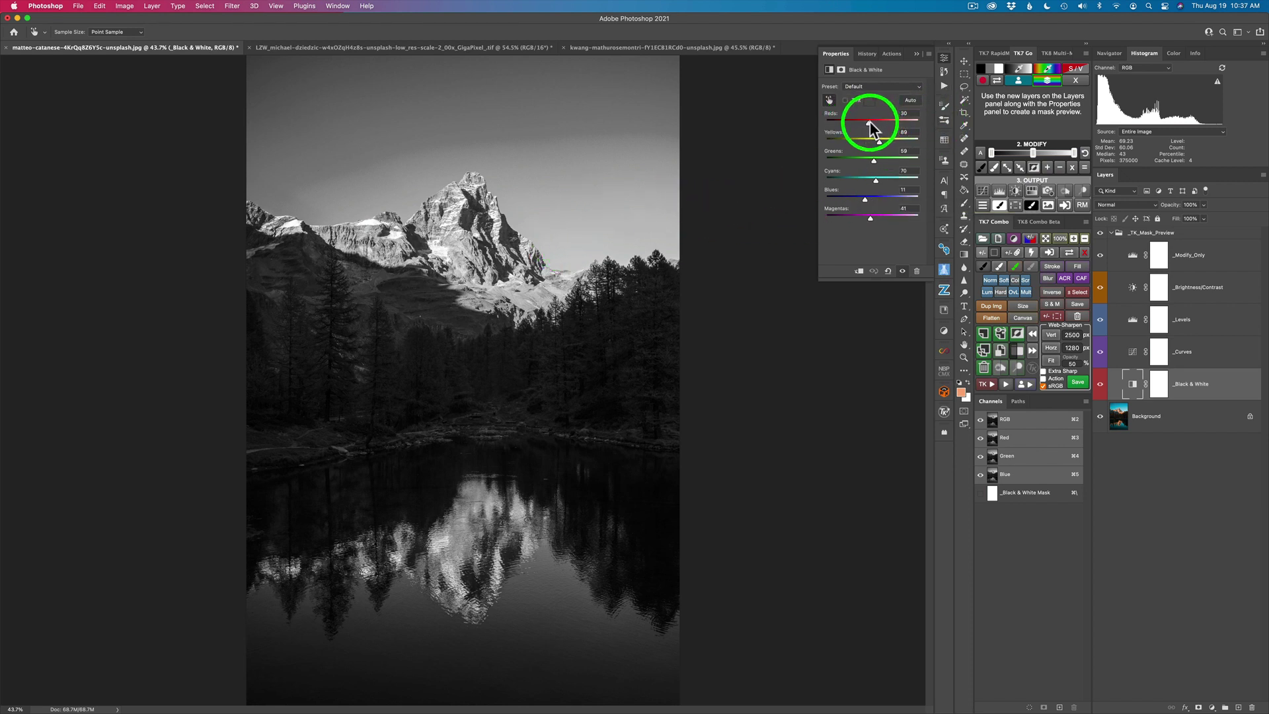
pyautogui.moveTo(870, 121); pyautogui.dragTo(918, 126)
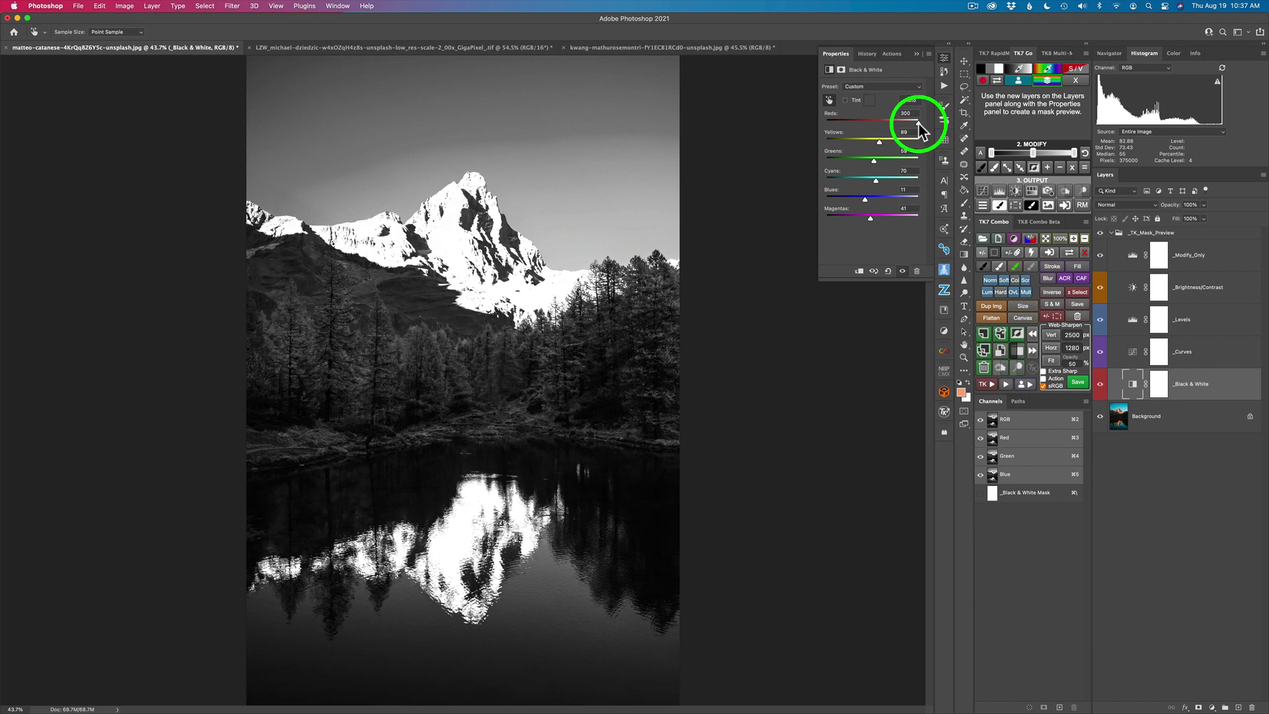
pyautogui.moveTo(918, 122); pyautogui.dragTo(884, 142)
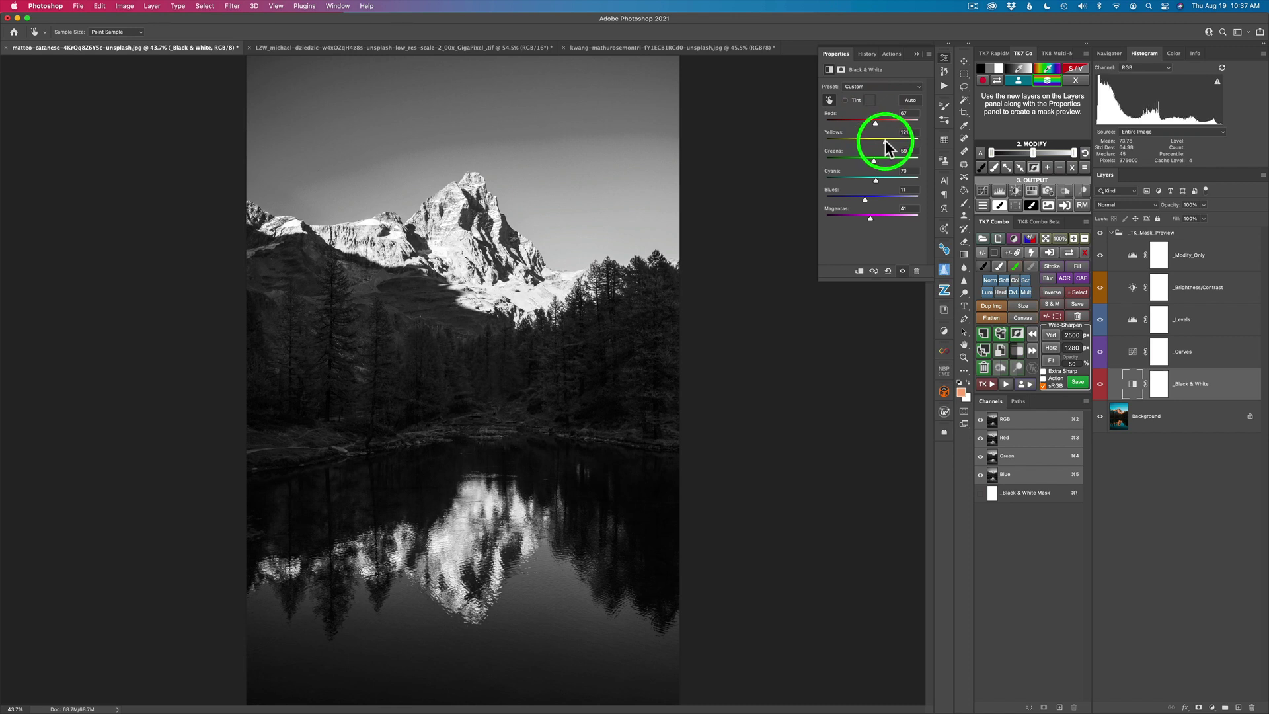
pyautogui.click(637, 190)
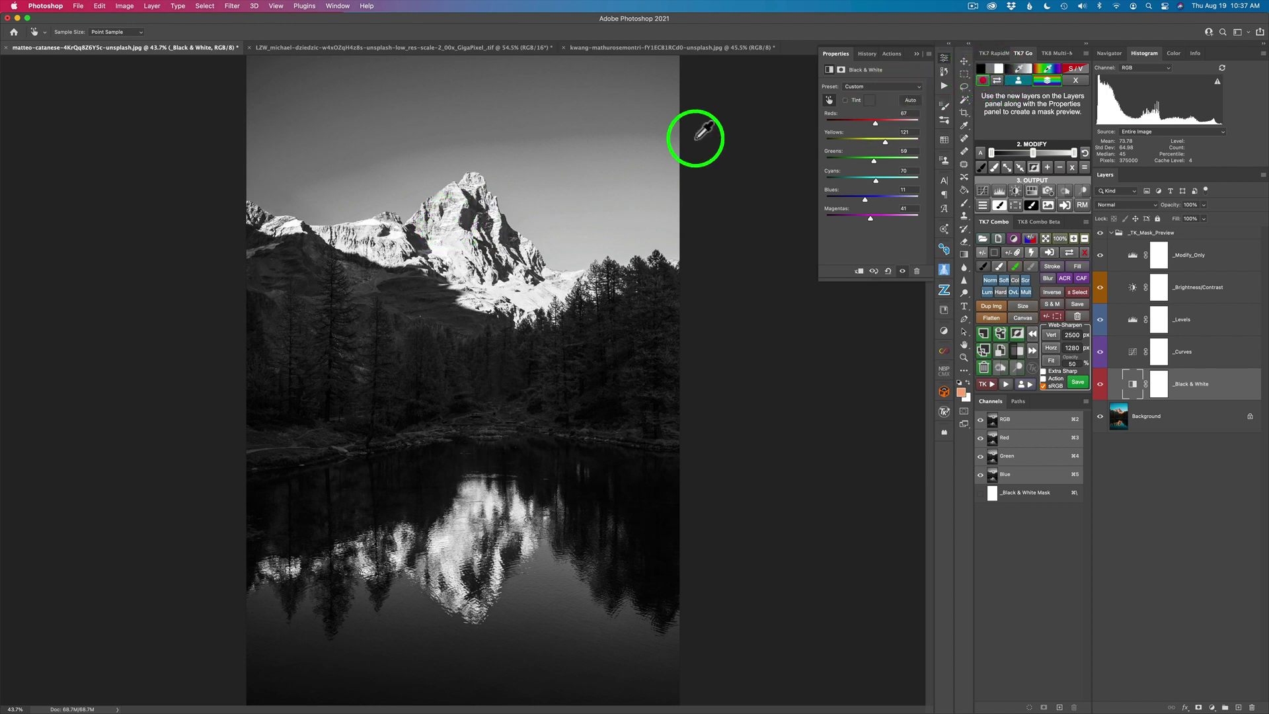
# Compare the black-and-white mask preview with the color photo up close on the mountain
pyautogui.scroll(6, 536, 205)
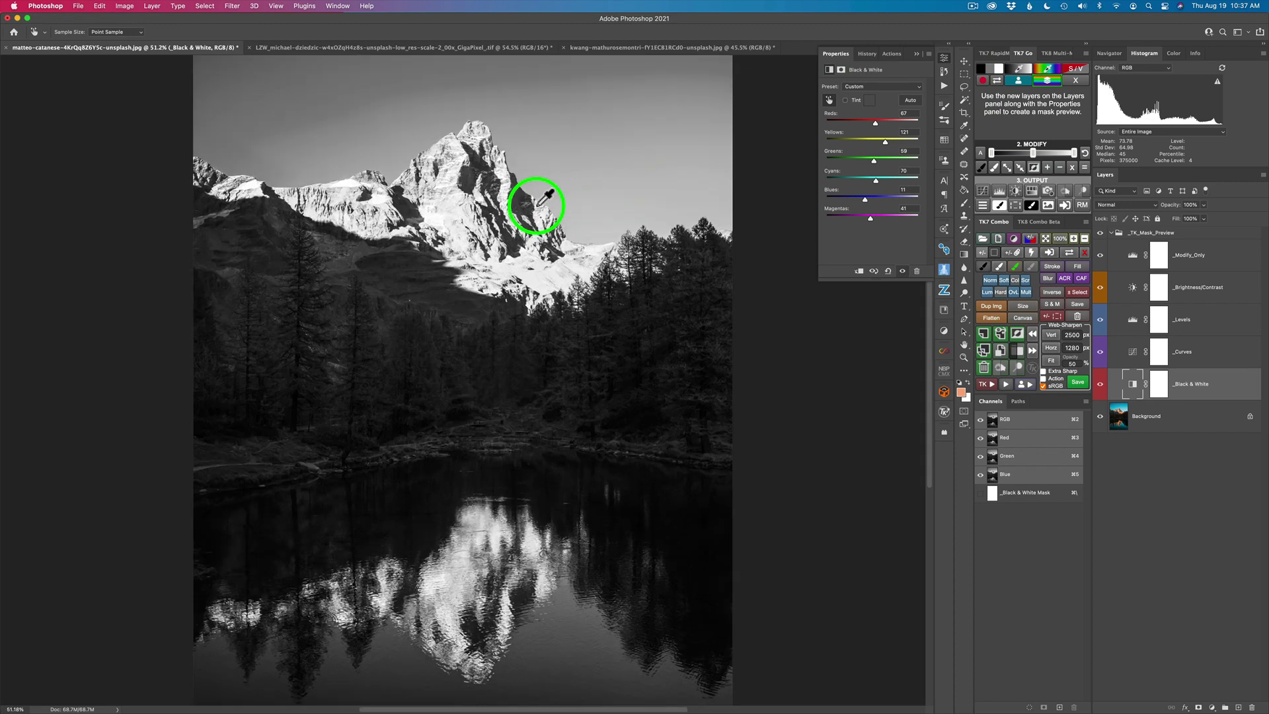
pyautogui.scroll(3, 538, 201)
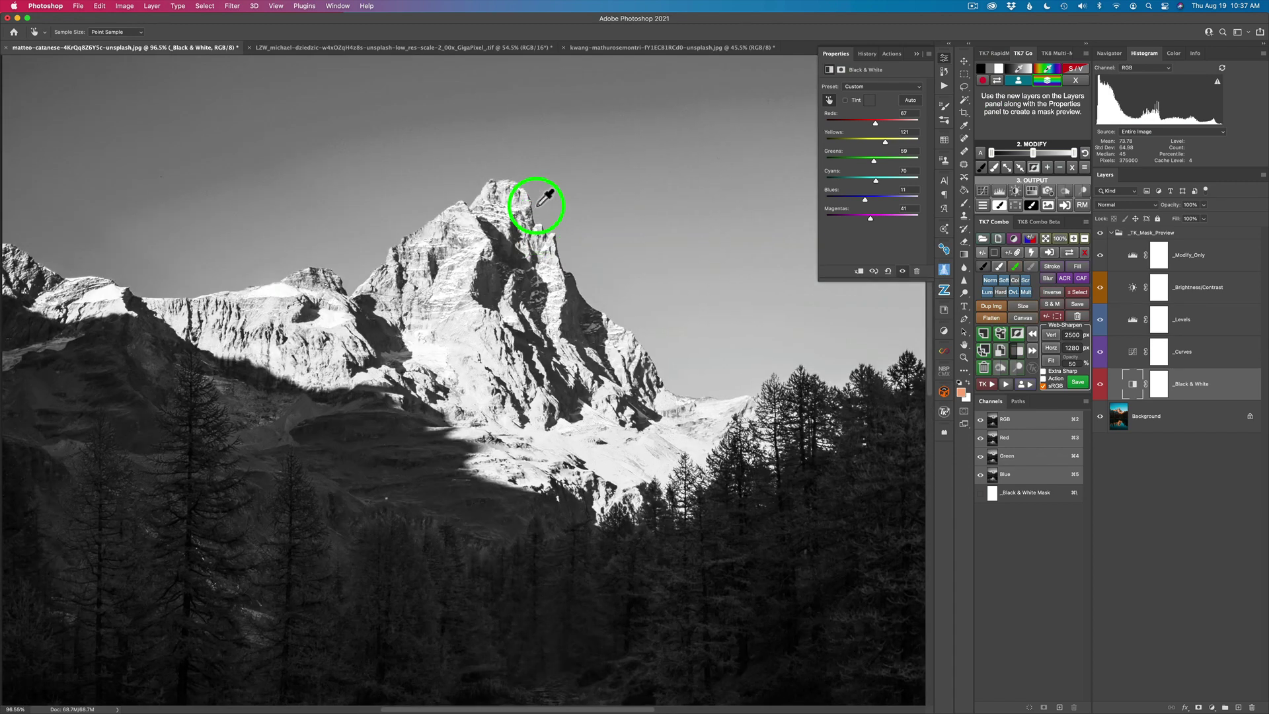
pyautogui.click(998, 78)
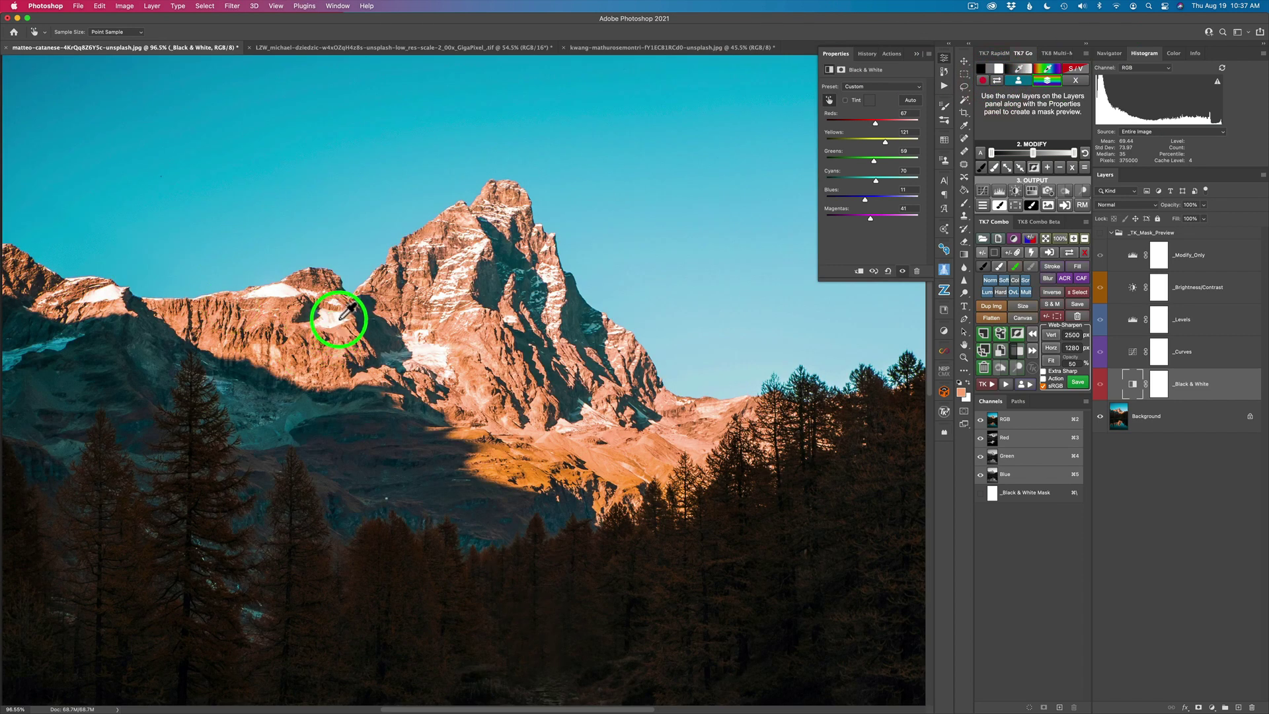
pyautogui.click(998, 80)
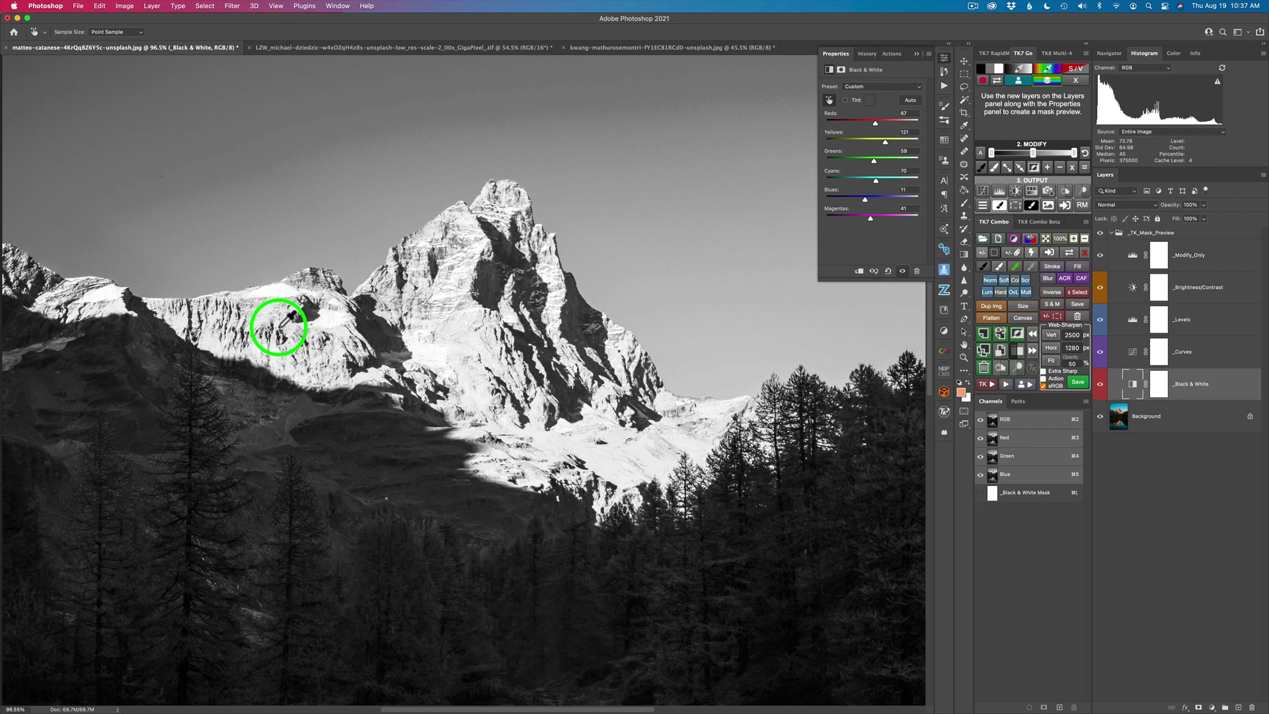
# Set Blues and Cyans to -200 in the Black & White adjustment to darken the sky and water
pyautogui.scroll(-10, 277, 326)
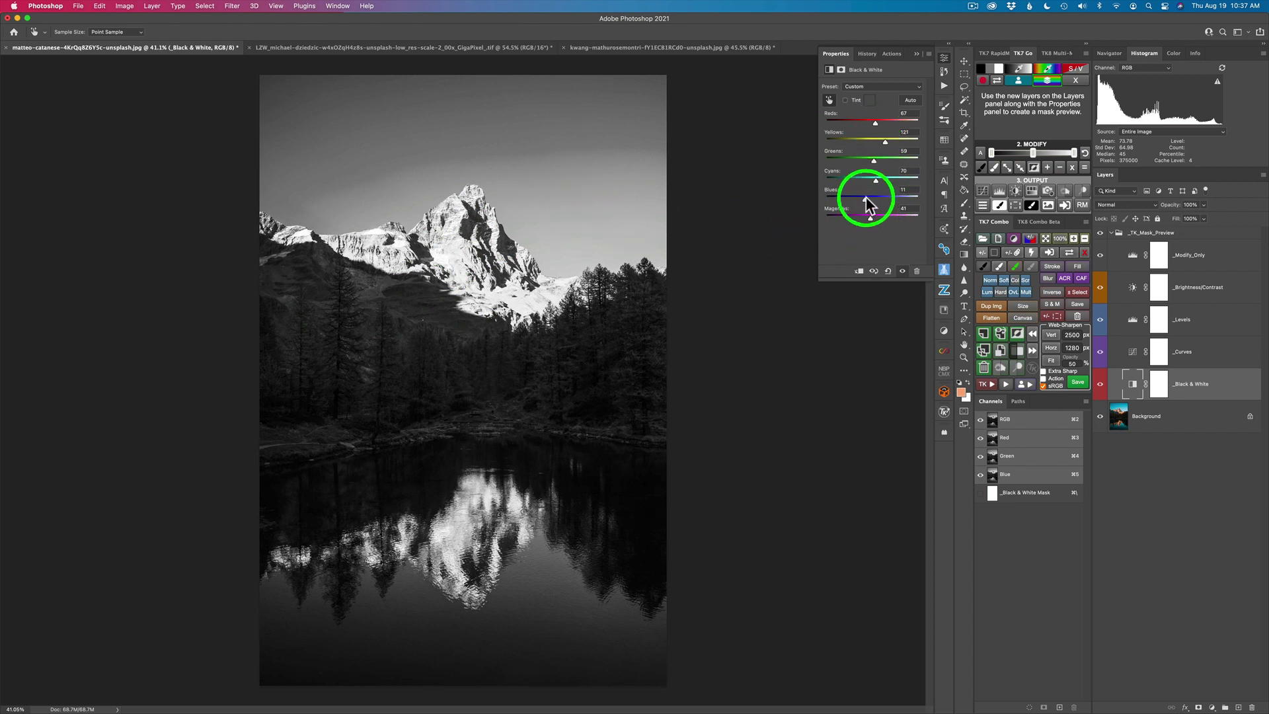
pyautogui.moveTo(865, 198); pyautogui.dragTo(820, 198)
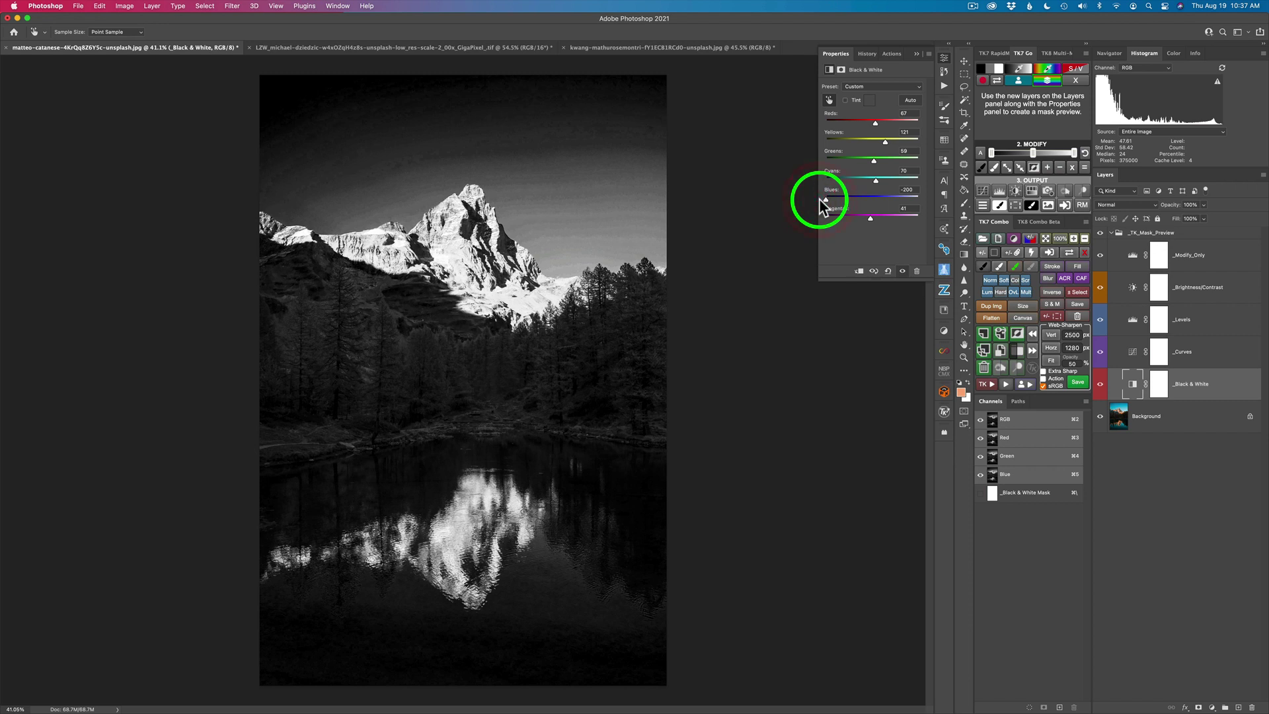
pyautogui.moveTo(876, 178); pyautogui.dragTo(807, 184)
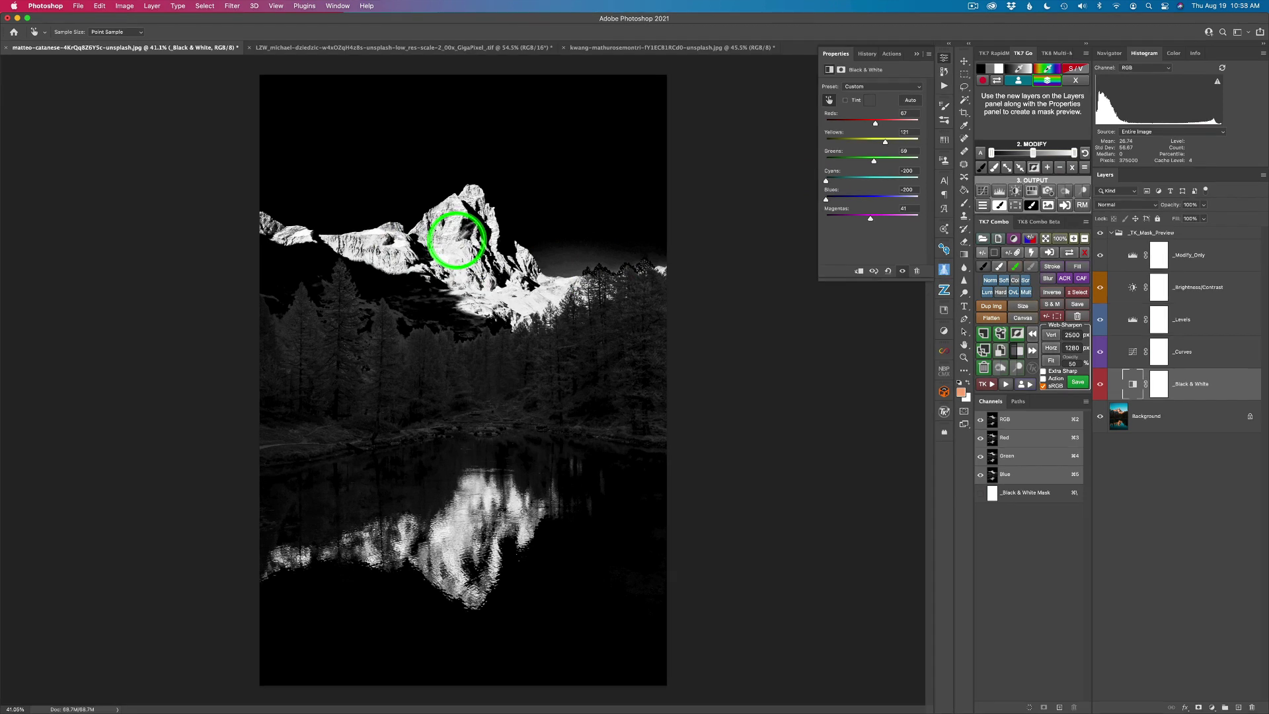
pyautogui.click(1045, 238)
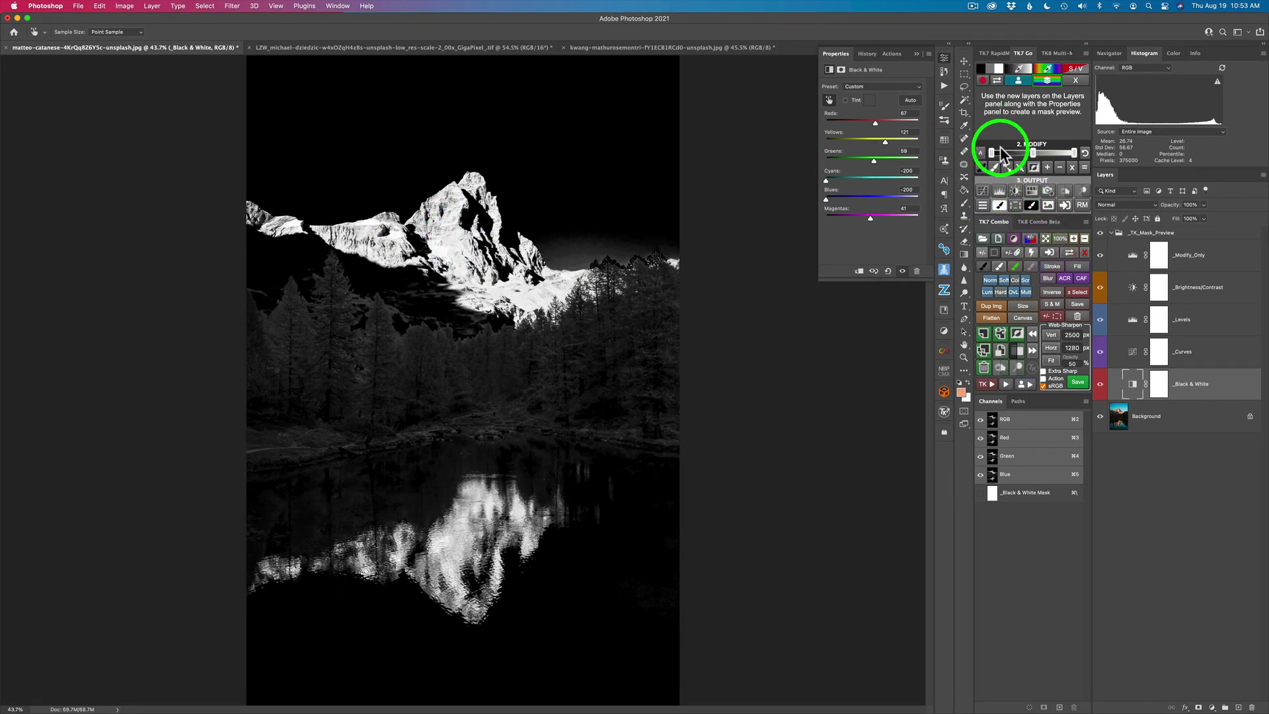
# Output the mask to a Curves adjustment layer and set the layer's blend mode to Multiply
pyautogui.click(985, 194)
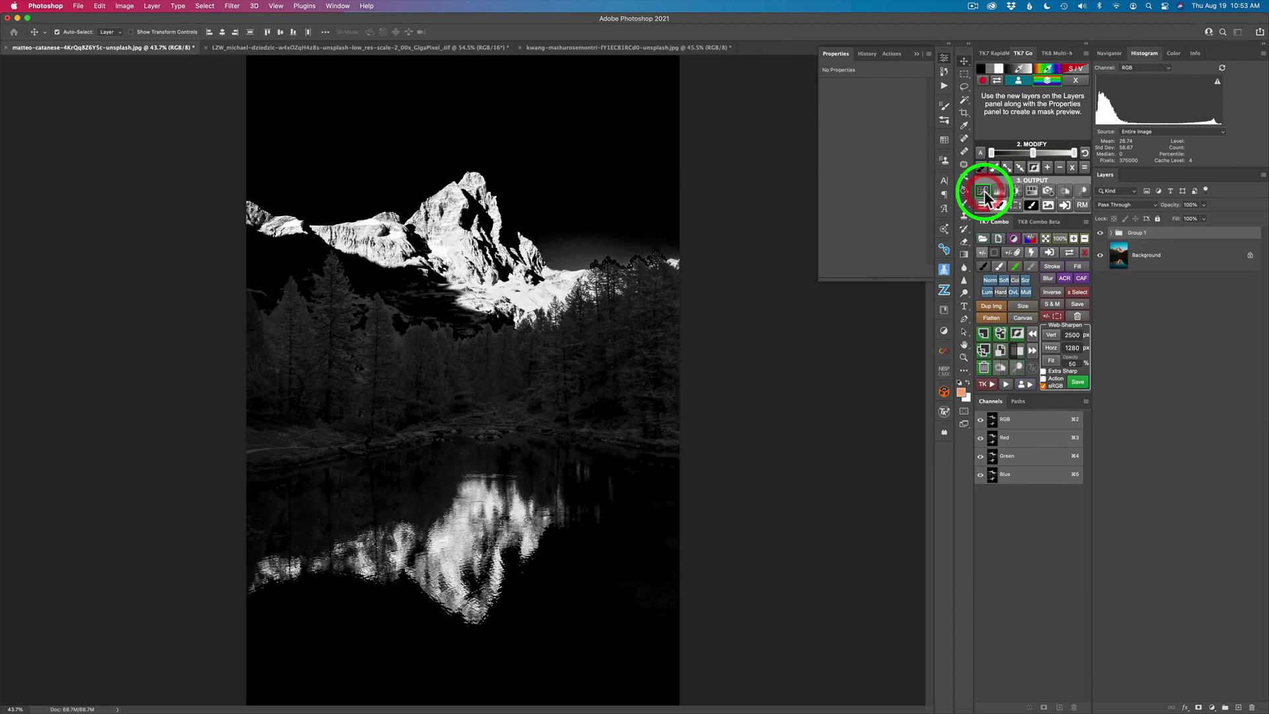
pyautogui.click(1124, 204)
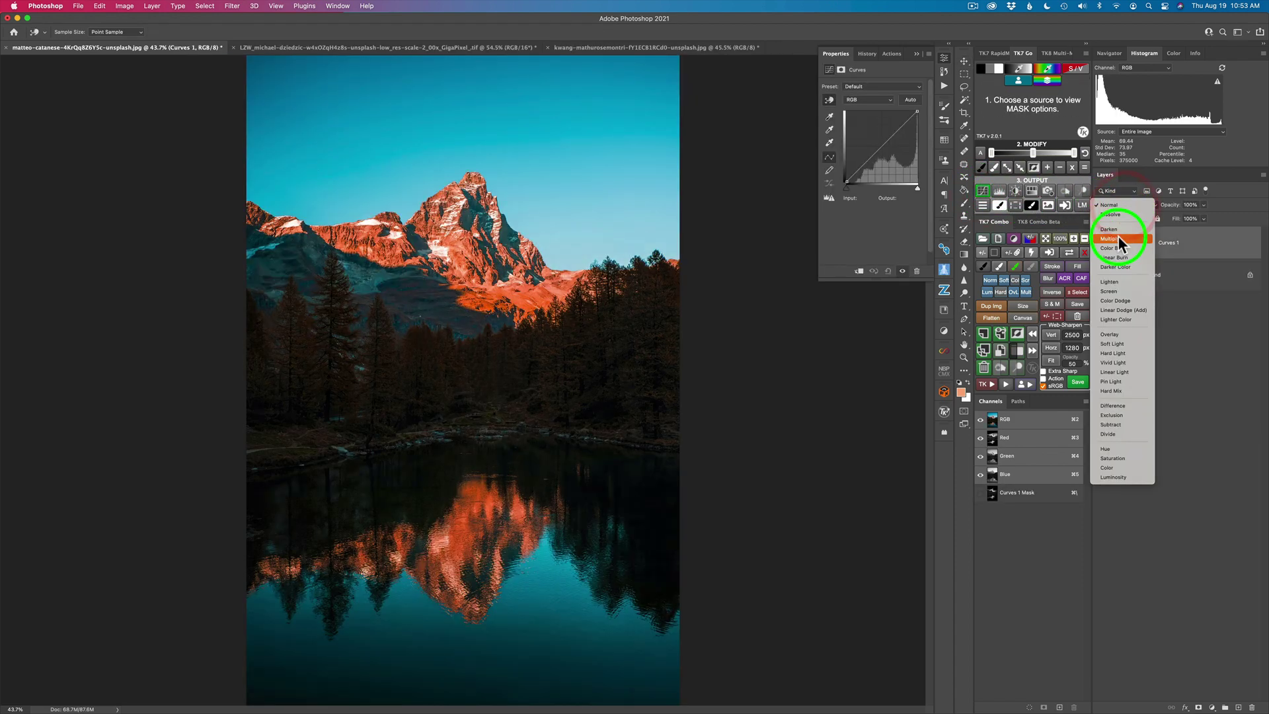
pyautogui.click(1118, 237)
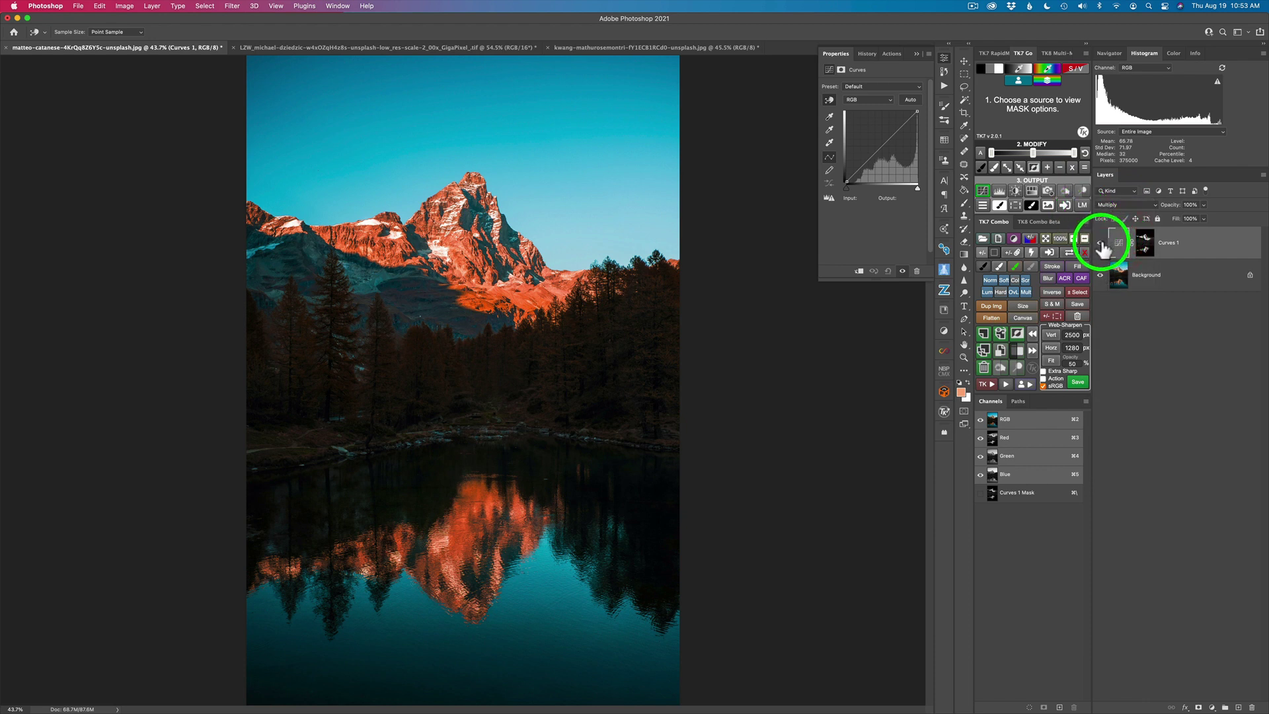
# Compare the photo with the Curves layer hidden and shown, and leave the layer's opacity at 100%
pyautogui.click(1100, 244)
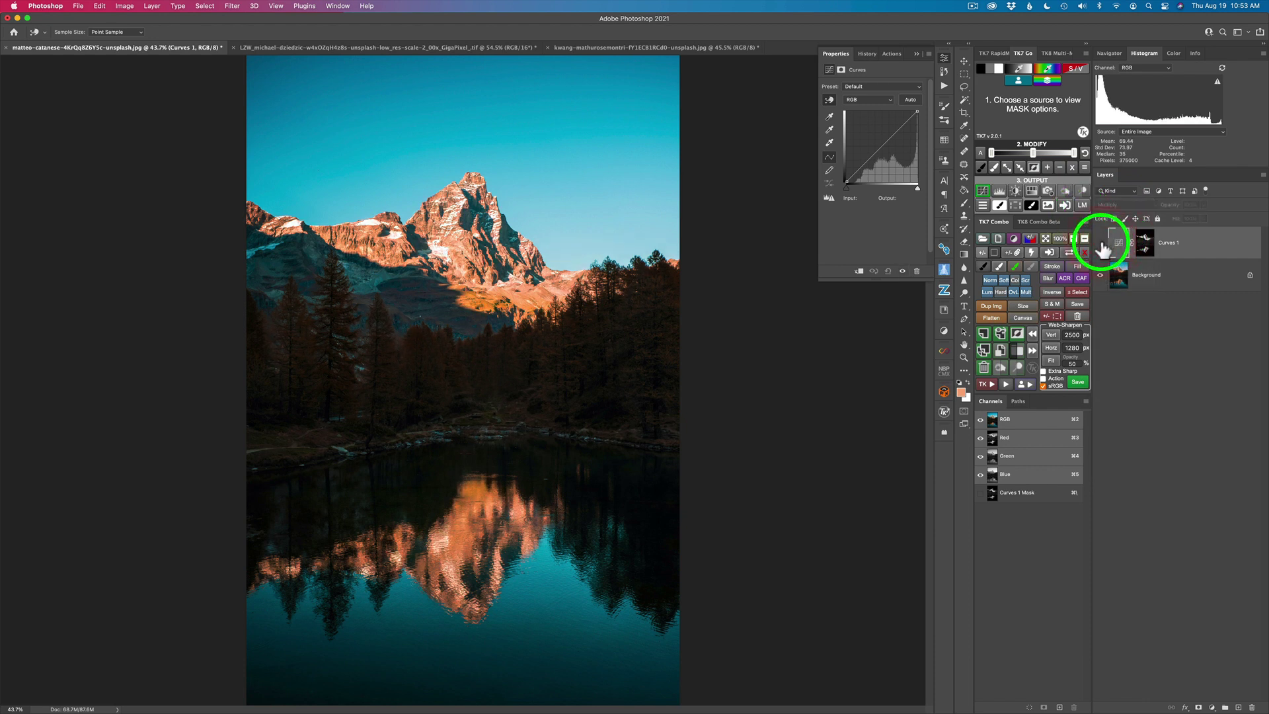
pyautogui.click(1100, 244)
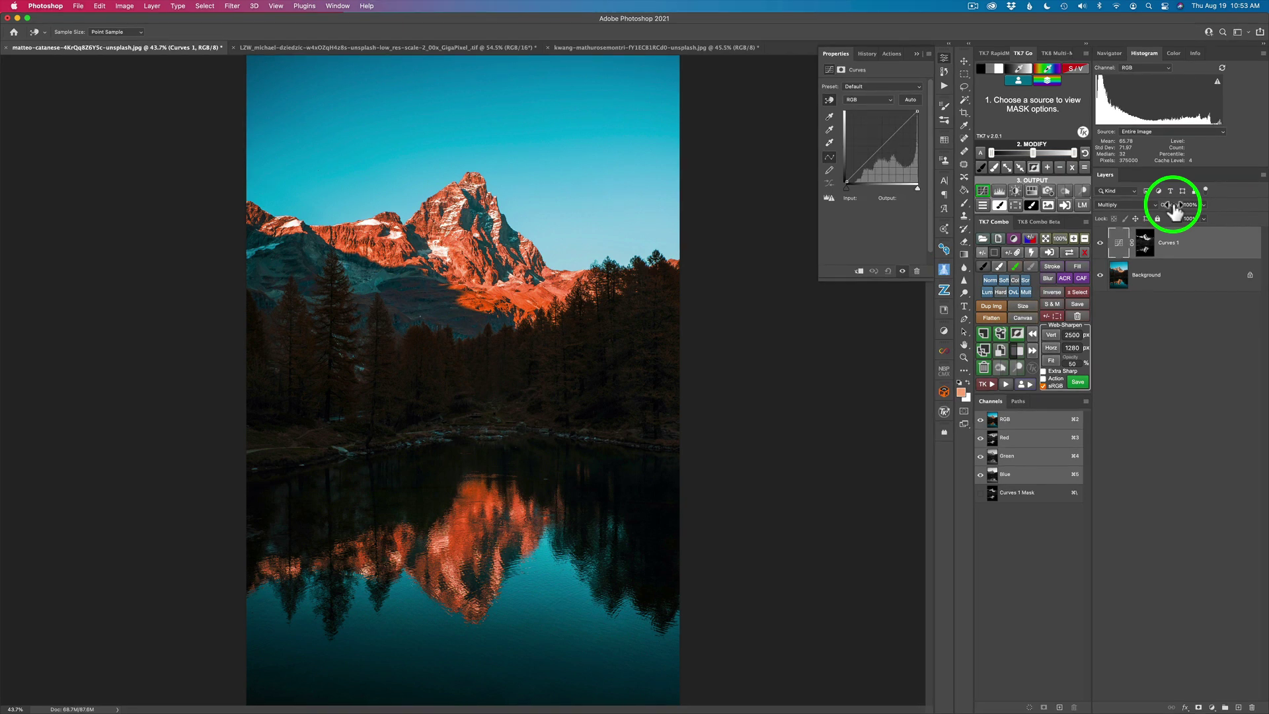
pyautogui.moveTo(1175, 210); pyautogui.dragTo(1225, 211)
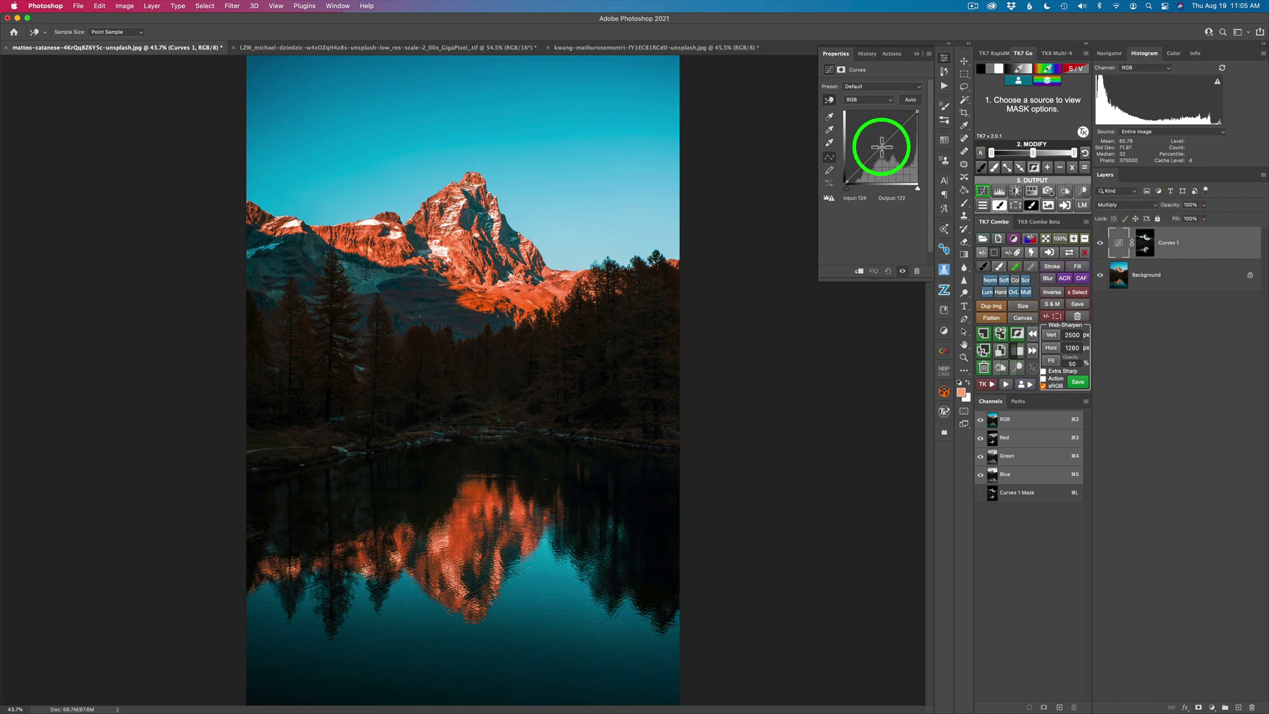
# Try Normal blending on the Curves layer with the midtones lowered to output 70, then reset the curve and restore Multiply
pyautogui.click(1133, 204)
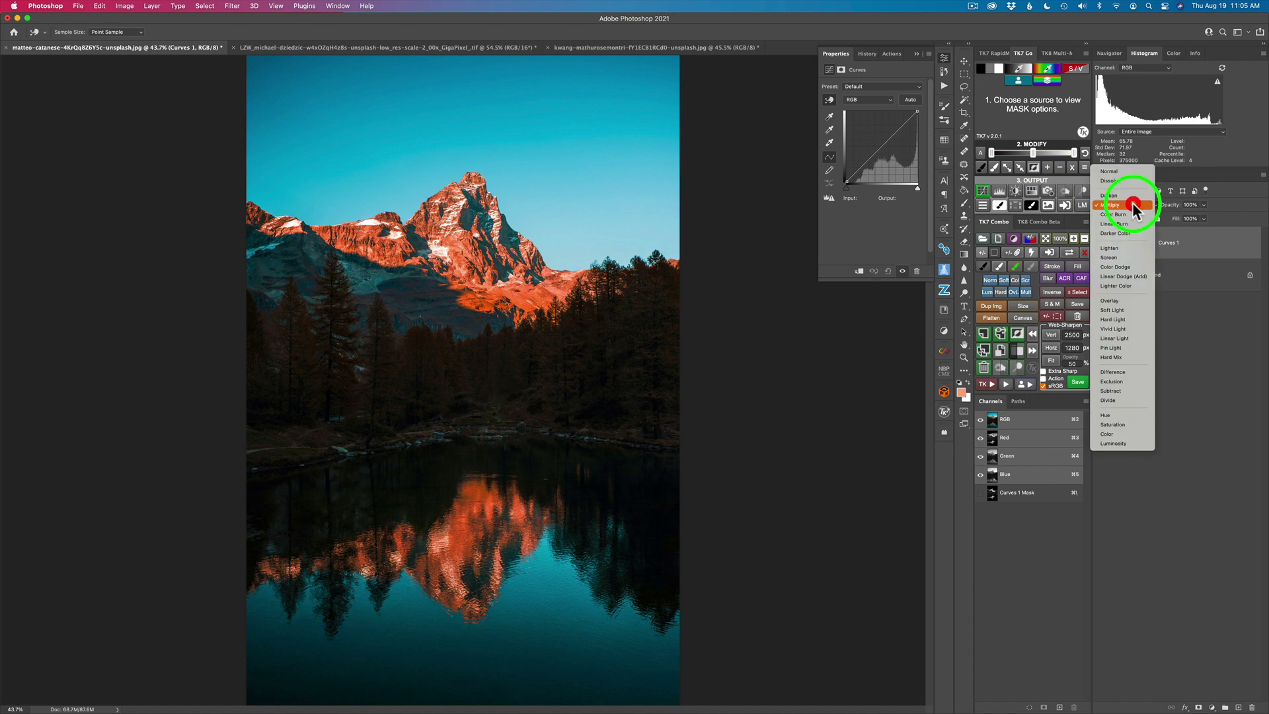
pyautogui.click(1112, 172)
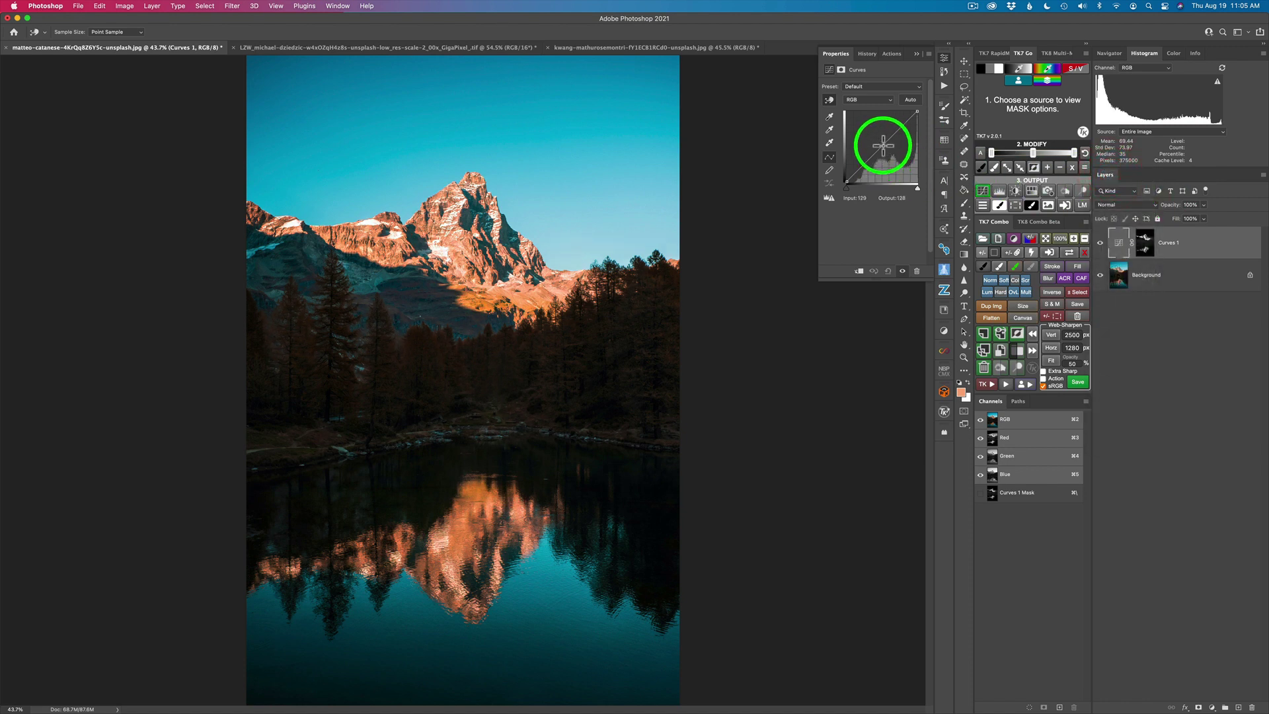
pyautogui.moveTo(883, 145); pyautogui.dragTo(884, 162)
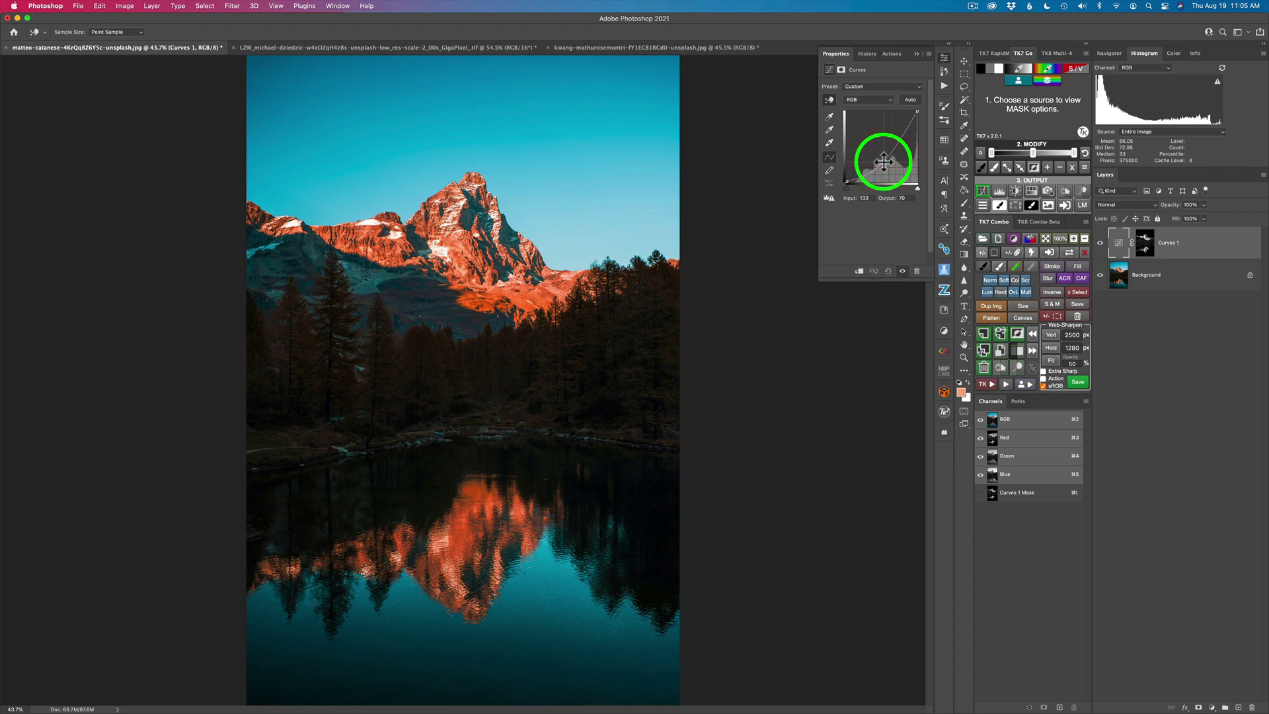
pyautogui.click(887, 269)
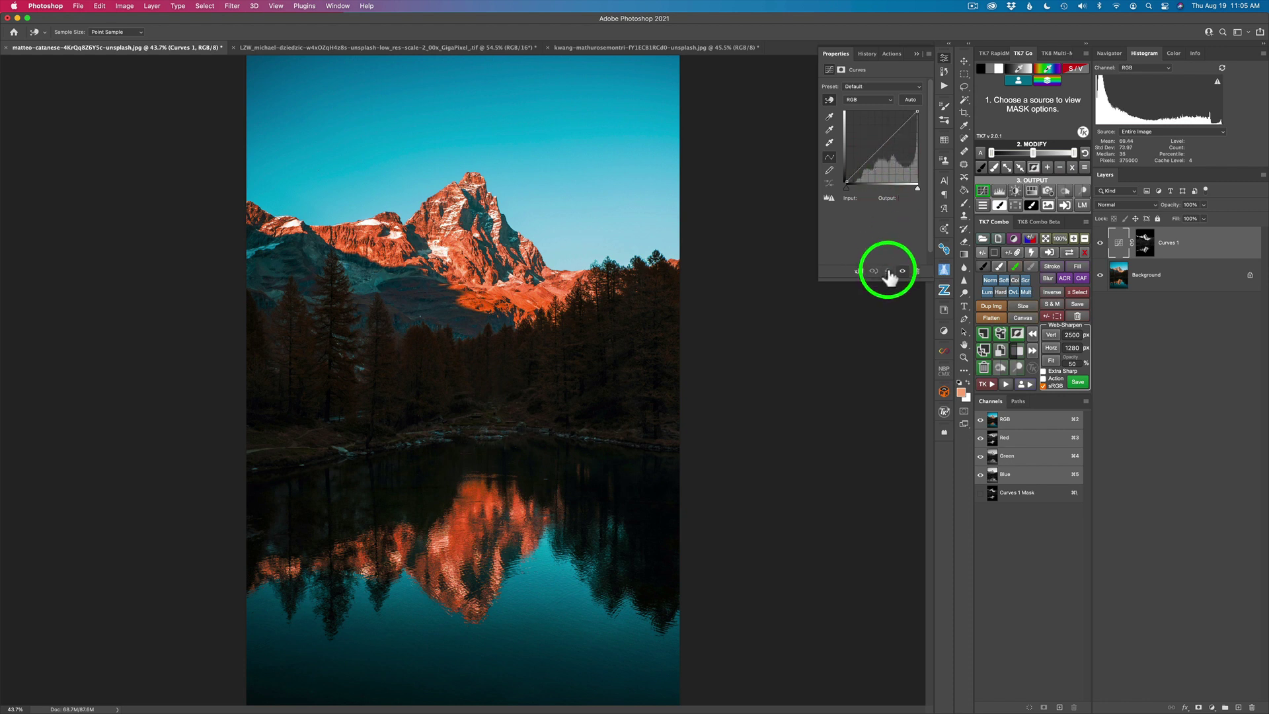
pyautogui.click(1128, 205)
pyautogui.click(1117, 239)
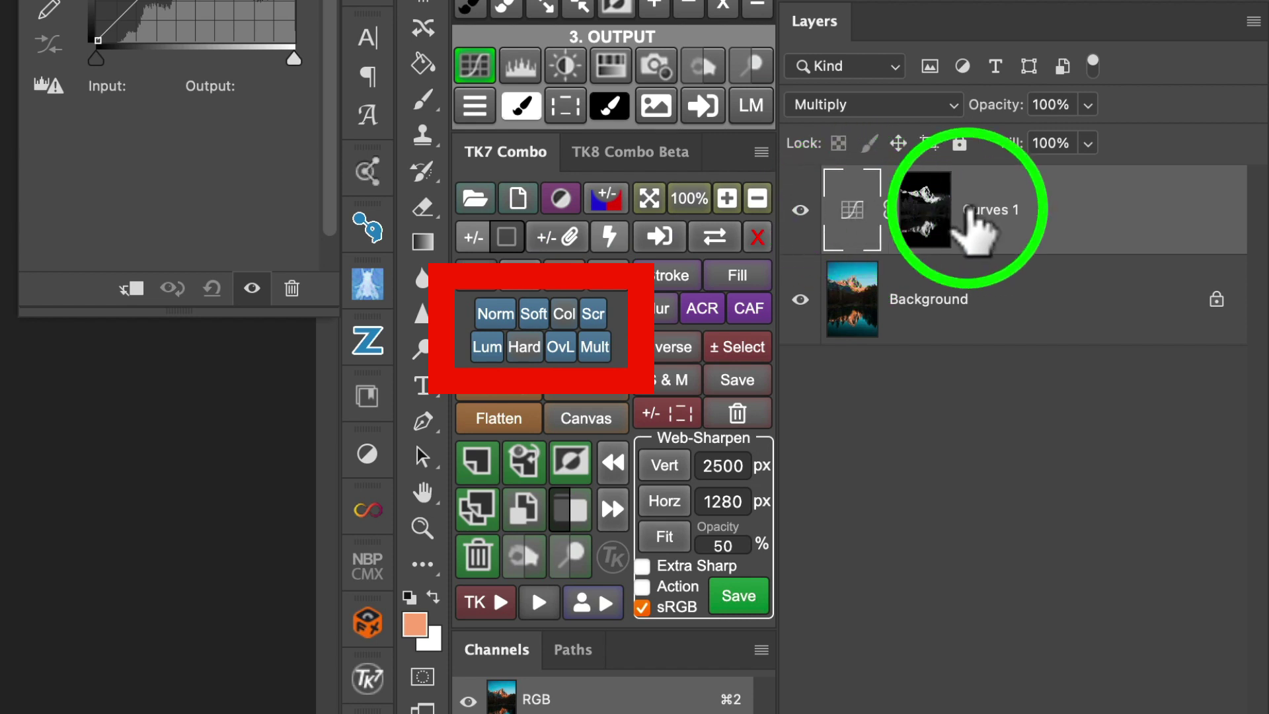
# Cycle the Curves layer's blend mode through Normal and Screen and back to Multiply using the TK7 shortcuts
pyautogui.click(493, 315)
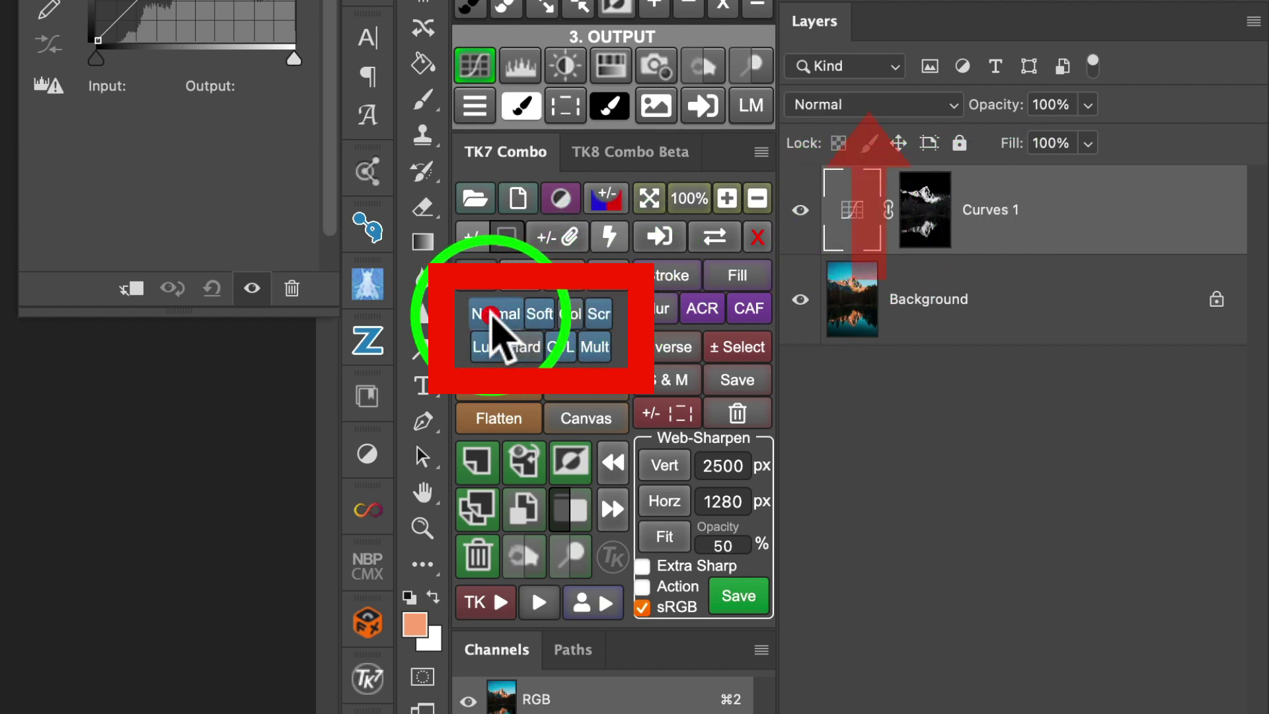
pyautogui.click(602, 316)
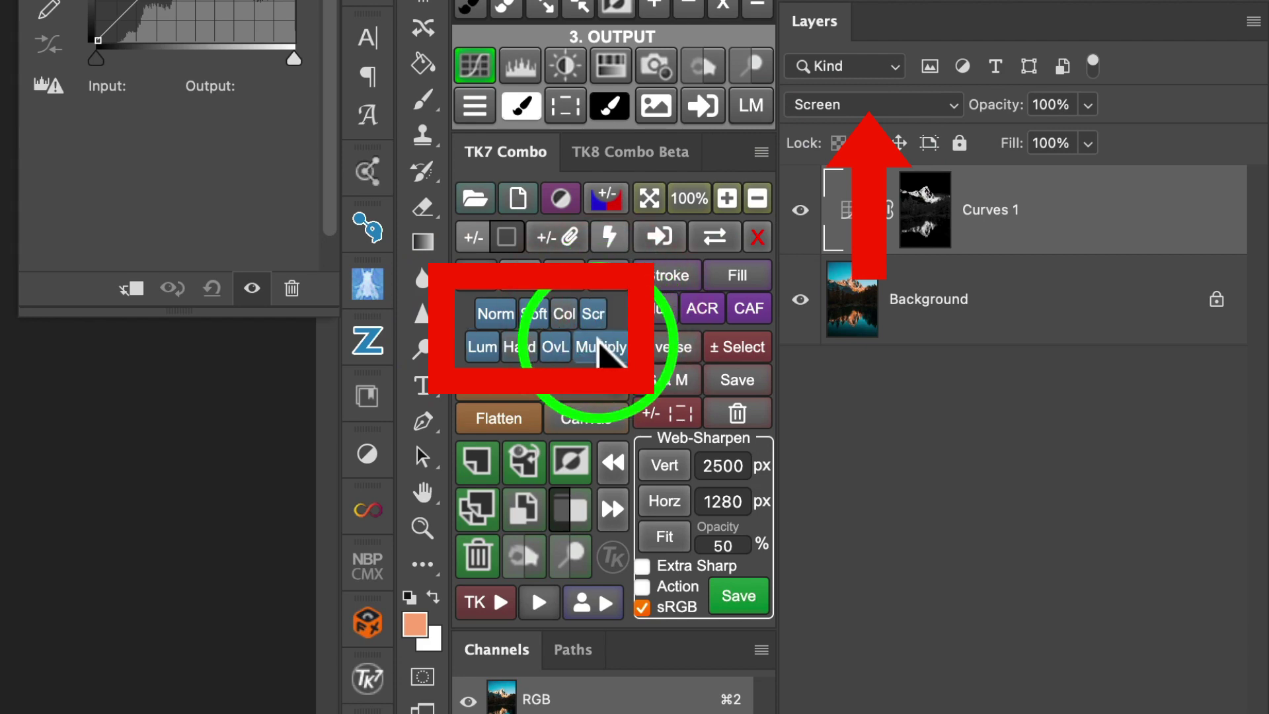
pyautogui.click(599, 345)
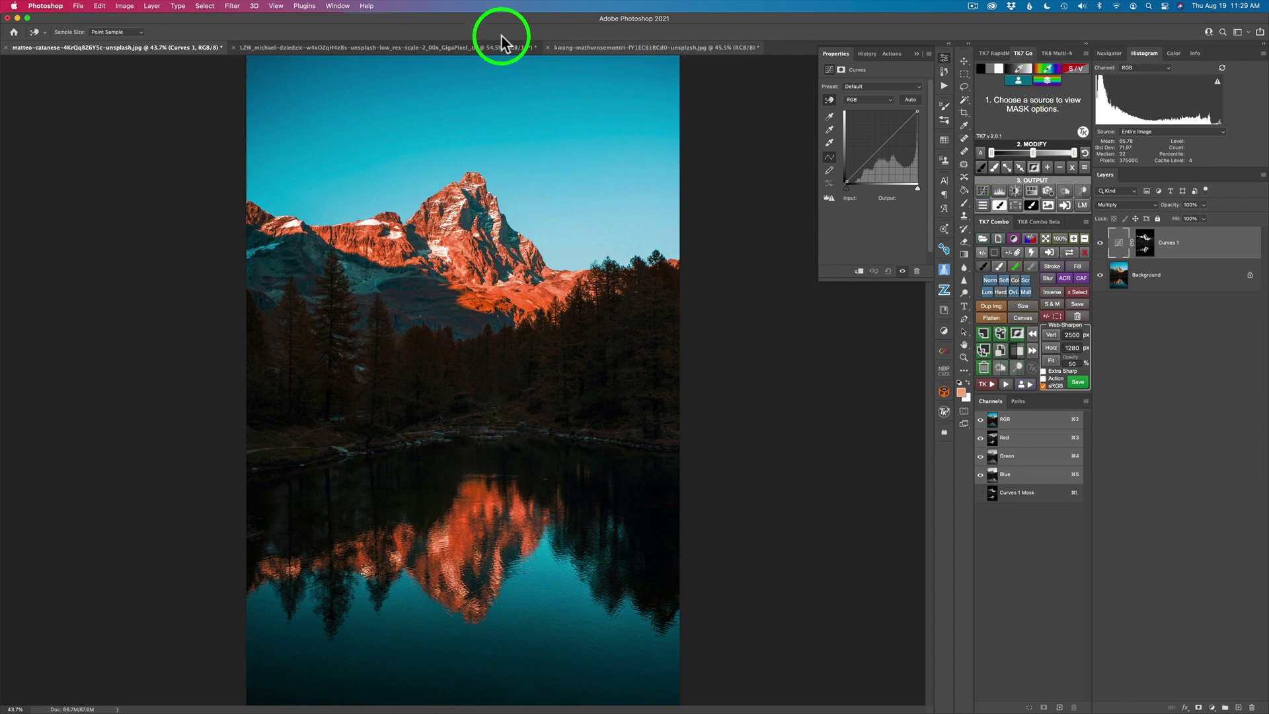
# In the red desert mountain photo, start a Black & White mask preview and lighten the sky with Blues 88 and Cyans 62
pyautogui.click(434, 45)
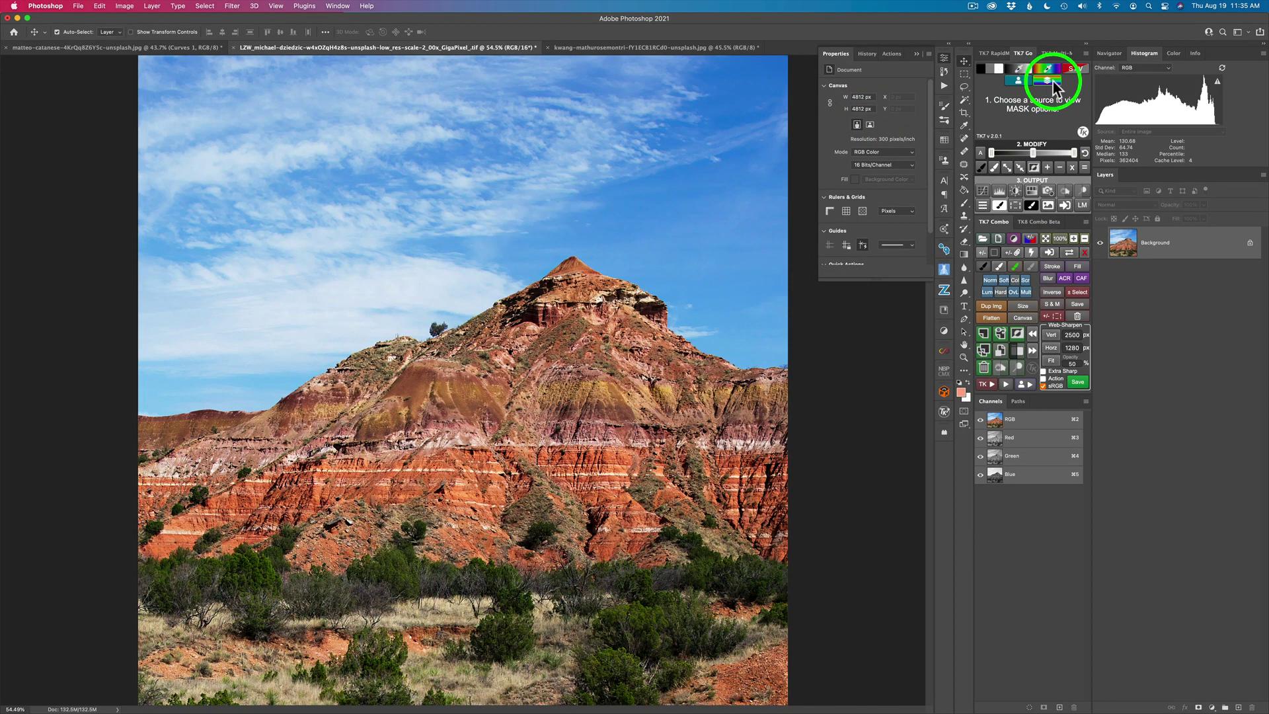
pyautogui.click(1053, 80)
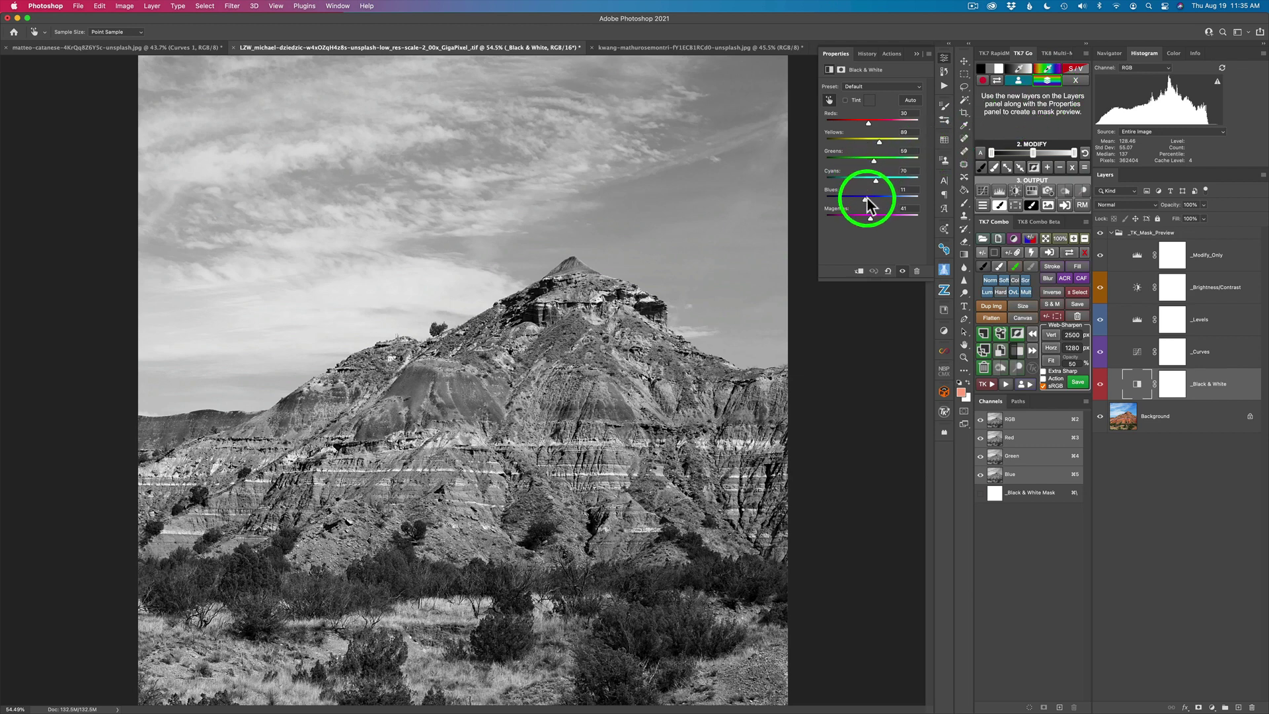
pyautogui.moveTo(866, 197)
pyautogui.mouseDown()
pyautogui.moveTo(926, 199)
pyautogui.moveTo(872, 200)
pyautogui.moveTo(887, 180)
pyautogui.moveTo(874, 181)
pyautogui.mouseUp()
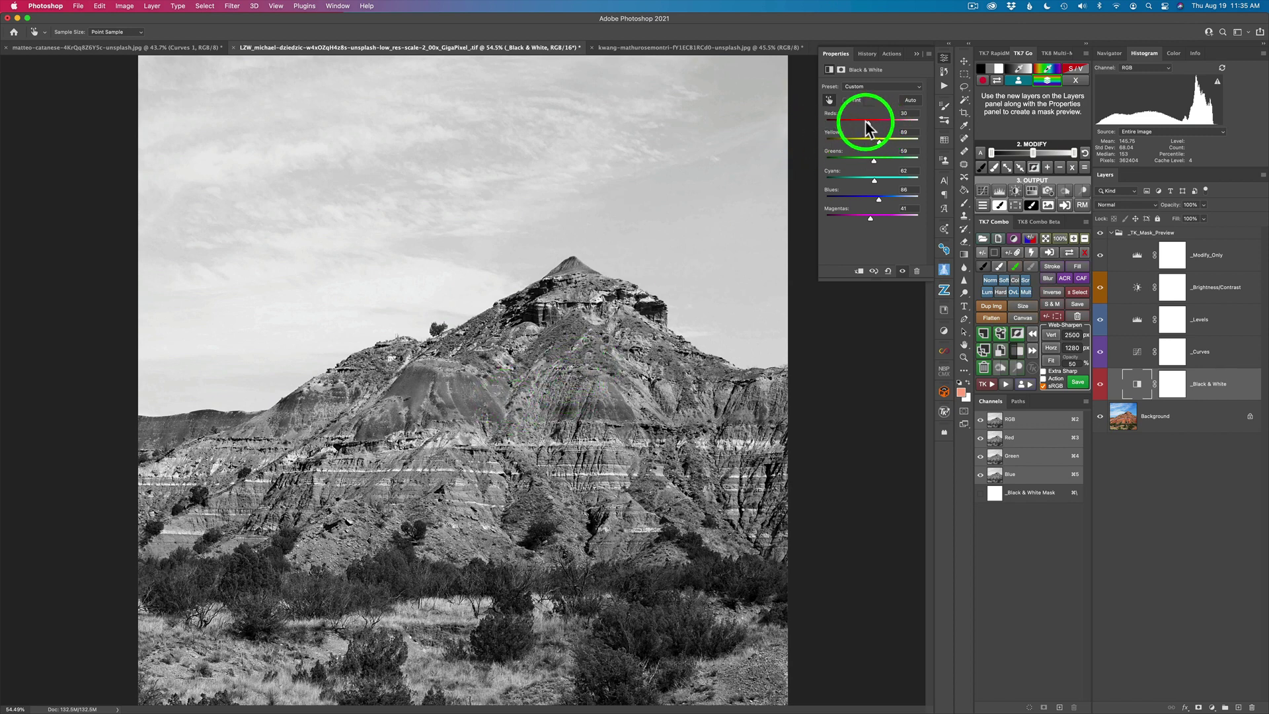
# Darken the mountain in the mask preview by setting Reds and Yellows to -200 and Greens to 48
pyautogui.moveTo(868, 125); pyautogui.dragTo(742, 124)
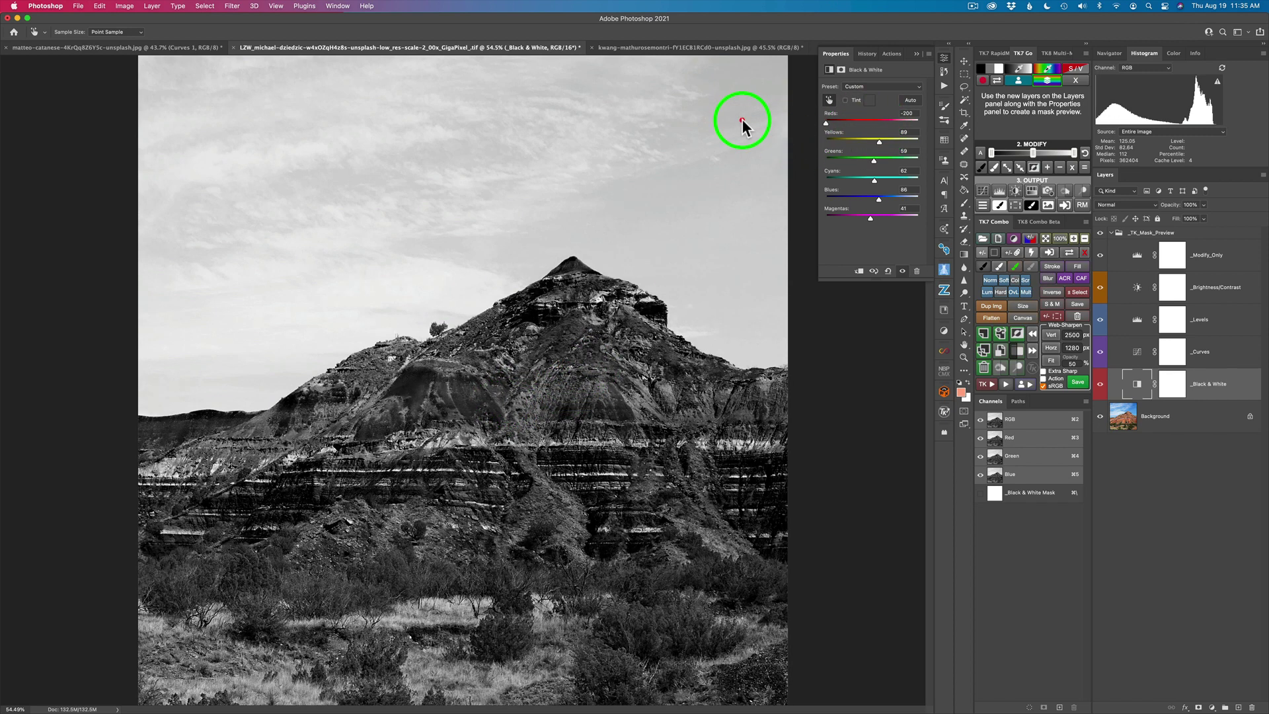
pyautogui.moveTo(879, 141); pyautogui.dragTo(751, 146)
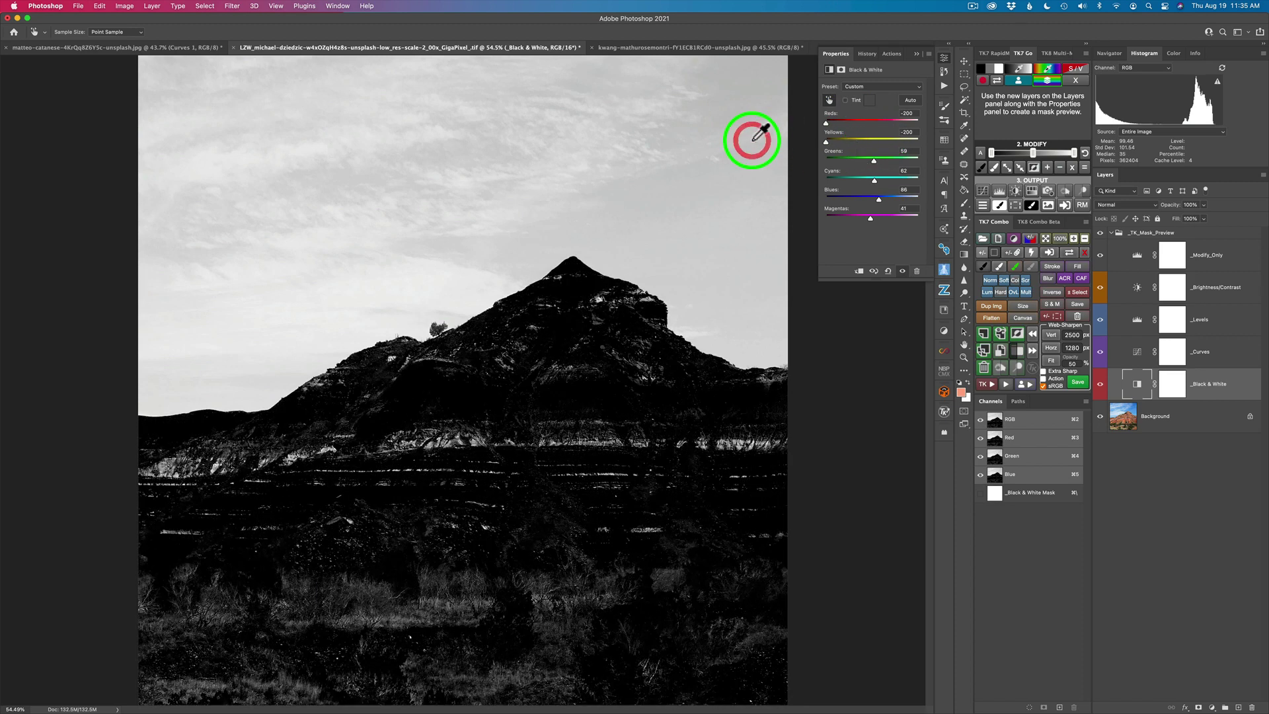
pyautogui.moveTo(873, 157)
pyautogui.mouseDown()
pyautogui.moveTo(836, 158)
pyautogui.moveTo(871, 158)
pyautogui.mouseUp()
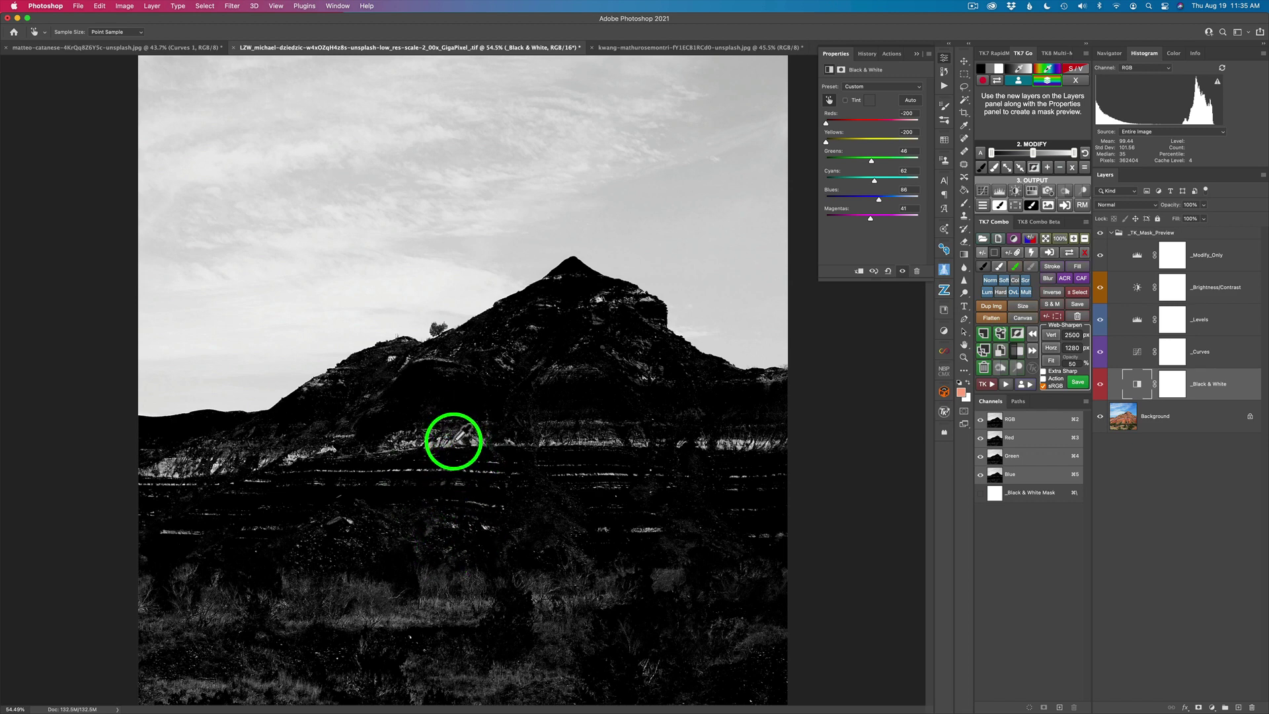
# Paint black on a TK7 paint layer over the remaining light areas of the mountain and foreground, enlarging the brush as needed
pyautogui.click(982, 168)
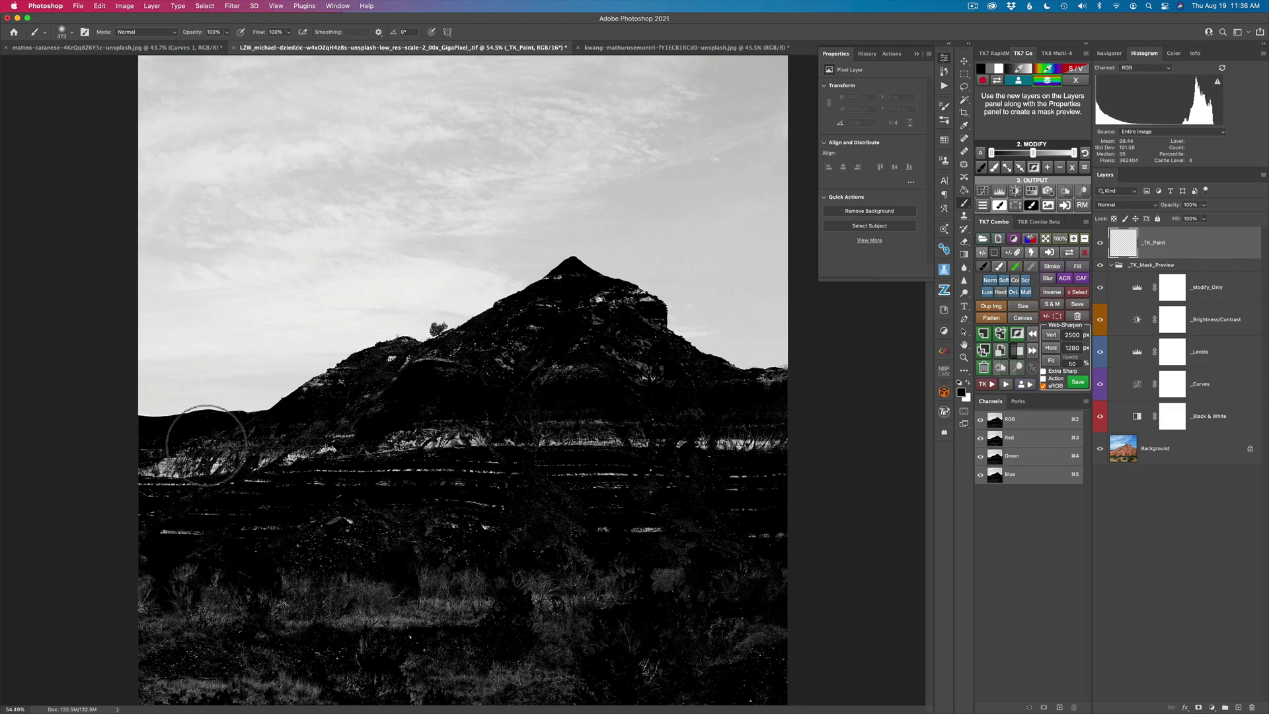
pyautogui.moveTo(133, 448)
pyautogui.mouseDown()
pyautogui.moveTo(255, 435)
pyautogui.moveTo(395, 367)
pyautogui.moveTo(442, 370)
pyautogui.moveTo(569, 293)
pyautogui.moveTo(639, 316)
pyautogui.moveTo(634, 339)
pyautogui.moveTo(667, 377)
pyautogui.moveTo(712, 398)
pyautogui.moveTo(783, 401)
pyautogui.moveTo(602, 378)
pyautogui.moveTo(498, 384)
pyautogui.moveTo(574, 346)
pyautogui.moveTo(484, 377)
pyautogui.moveTo(622, 355)
pyautogui.moveTo(188, 477)
pyautogui.moveTo(509, 422)
pyautogui.moveTo(228, 481)
pyautogui.moveTo(633, 432)
pyautogui.moveTo(480, 446)
pyautogui.moveTo(797, 446)
pyautogui.moveTo(193, 515)
pyautogui.moveTo(618, 464)
pyautogui.moveTo(806, 481)
pyautogui.moveTo(180, 515)
pyautogui.moveTo(502, 518)
pyautogui.moveTo(499, 475)
pyautogui.moveTo(485, 503)
pyautogui.moveTo(429, 499)
pyautogui.moveTo(384, 528)
pyautogui.moveTo(439, 532)
pyautogui.mouseUp()
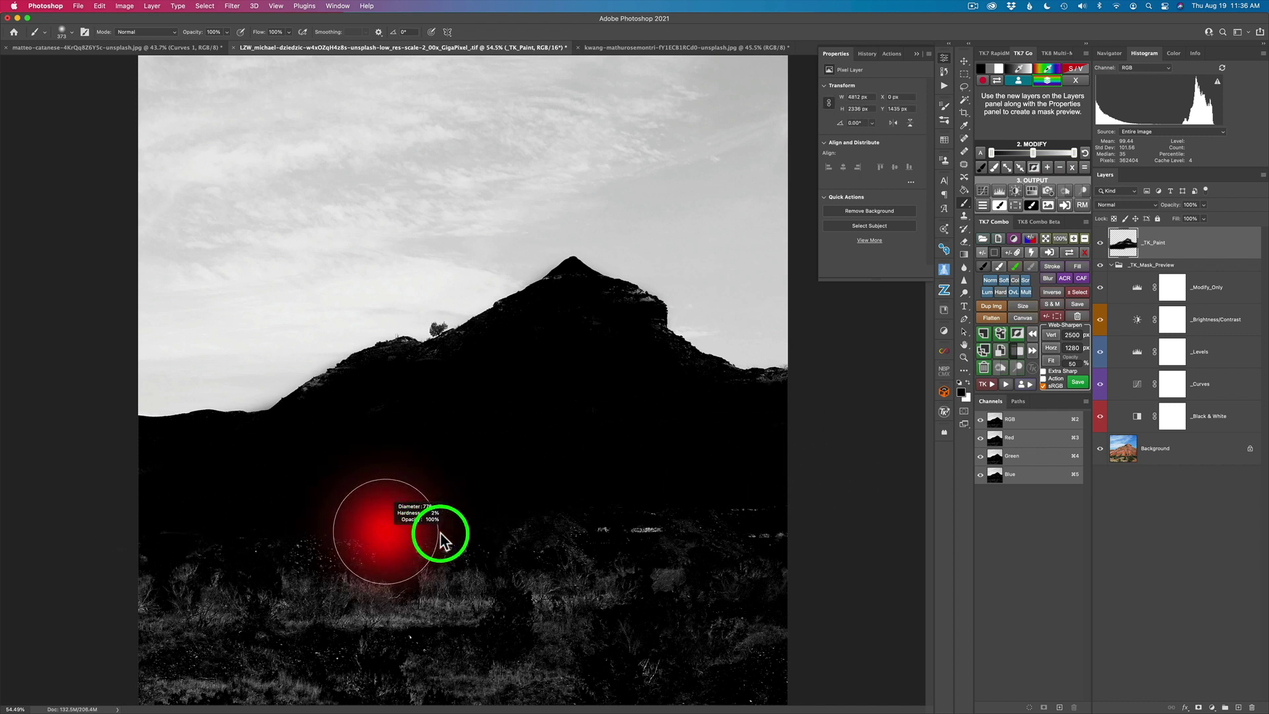
pyautogui.moveTo(719, 531)
pyautogui.mouseDown()
pyautogui.moveTo(275, 585)
pyautogui.moveTo(195, 616)
pyautogui.moveTo(618, 620)
pyautogui.moveTo(757, 651)
pyautogui.moveTo(292, 686)
pyautogui.moveTo(159, 682)
pyautogui.moveTo(588, 655)
pyautogui.moveTo(866, 673)
pyautogui.moveTo(538, 694)
pyautogui.moveTo(752, 688)
pyautogui.moveTo(681, 695)
pyautogui.moveTo(218, 678)
pyautogui.moveTo(644, 588)
pyautogui.moveTo(452, 610)
pyautogui.moveTo(674, 591)
pyautogui.moveTo(673, 563)
pyautogui.mouseUp()
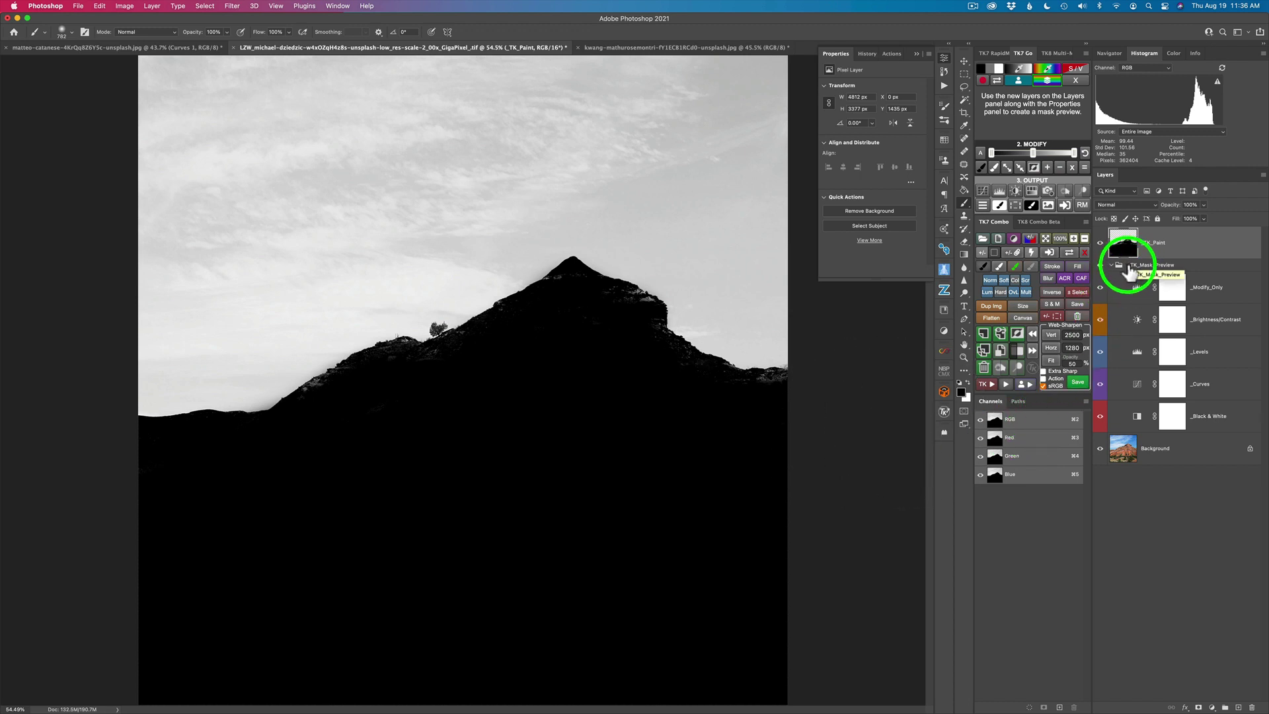
# Output the sky mask to a Brightness/Contrast adjustment layer, view the mask on its own and return to the color photo
pyautogui.click(1018, 191)
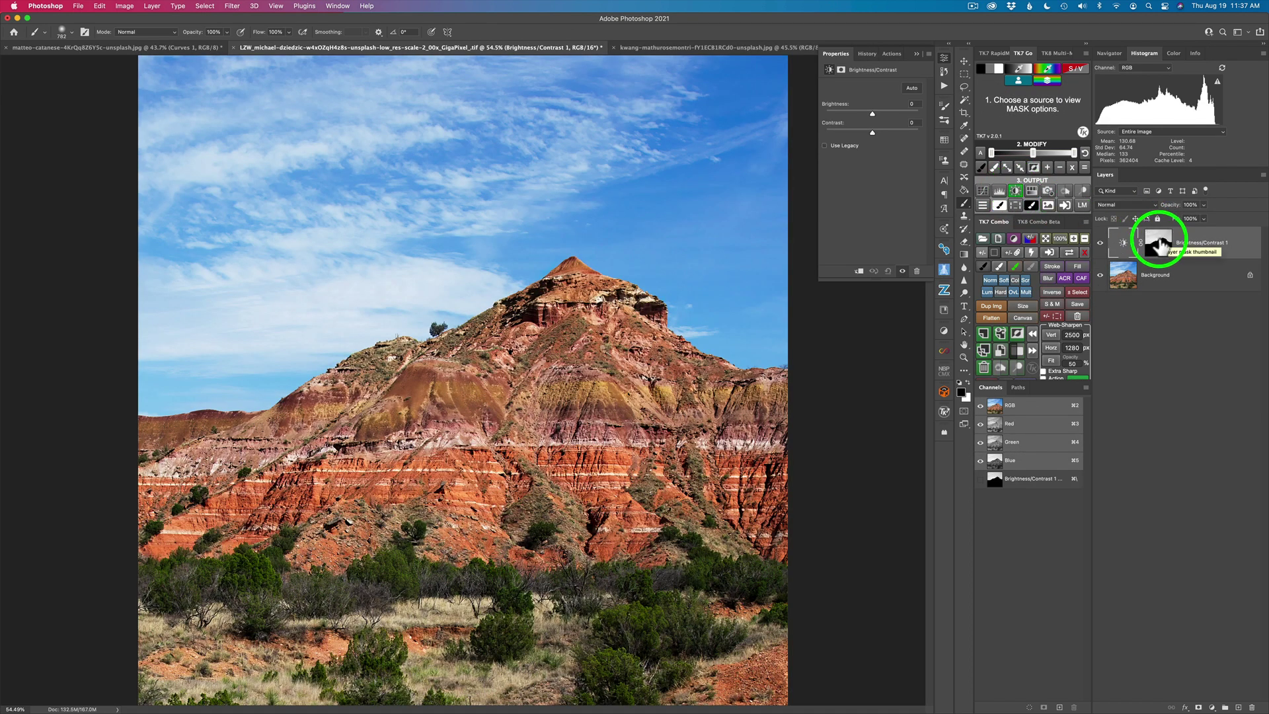
pyautogui.click(1124, 242)
pyautogui.click(1100, 243)
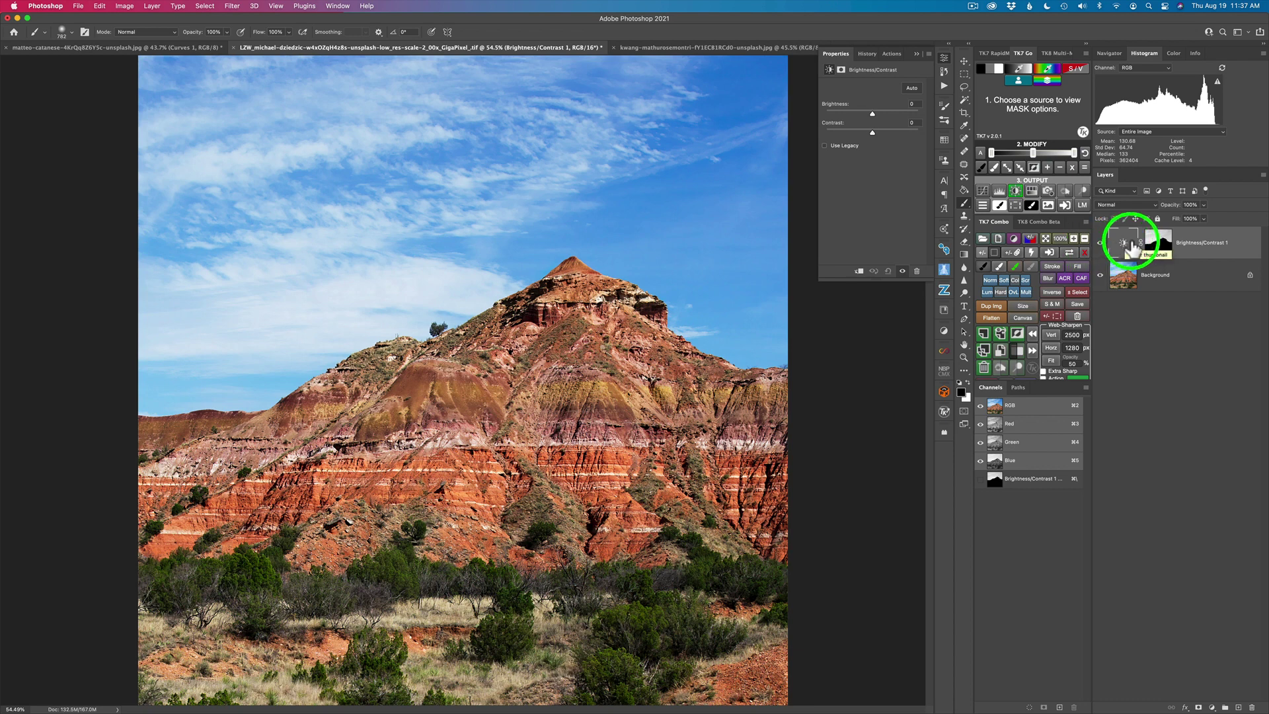
pyautogui.click(1071, 253)
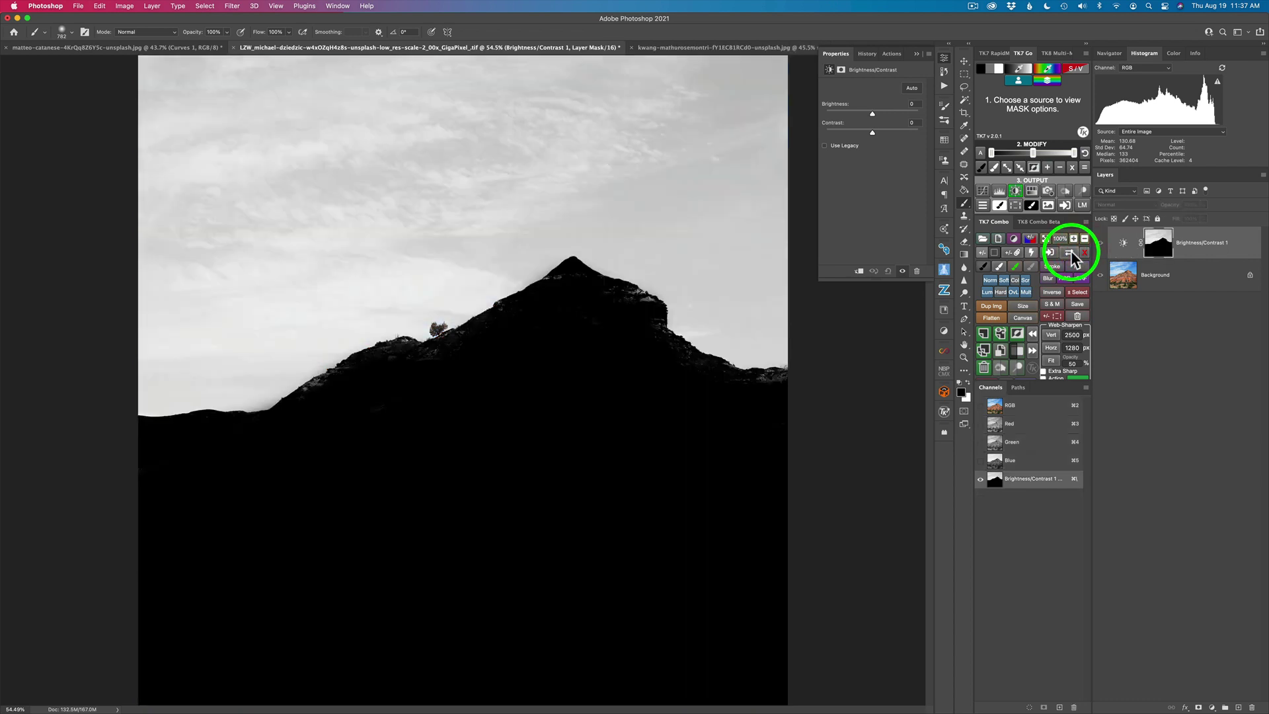
pyautogui.click(1071, 252)
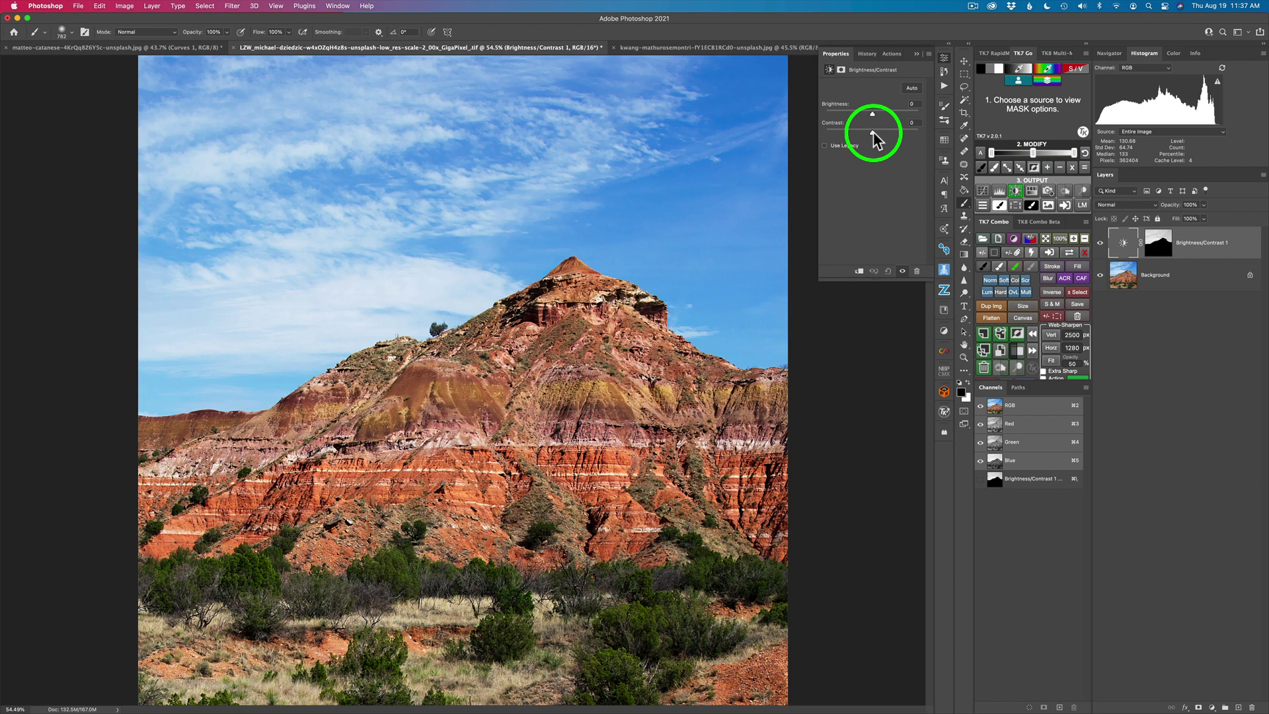
# Set Brightness to -47 and Contrast to 54 for the sky, and compare the photo with the adjustment hidden and shown
pyautogui.moveTo(872, 133)
pyautogui.mouseDown()
pyautogui.moveTo(901, 133)
pyautogui.moveTo(852, 110)
pyautogui.moveTo(898, 131)
pyautogui.mouseUp()
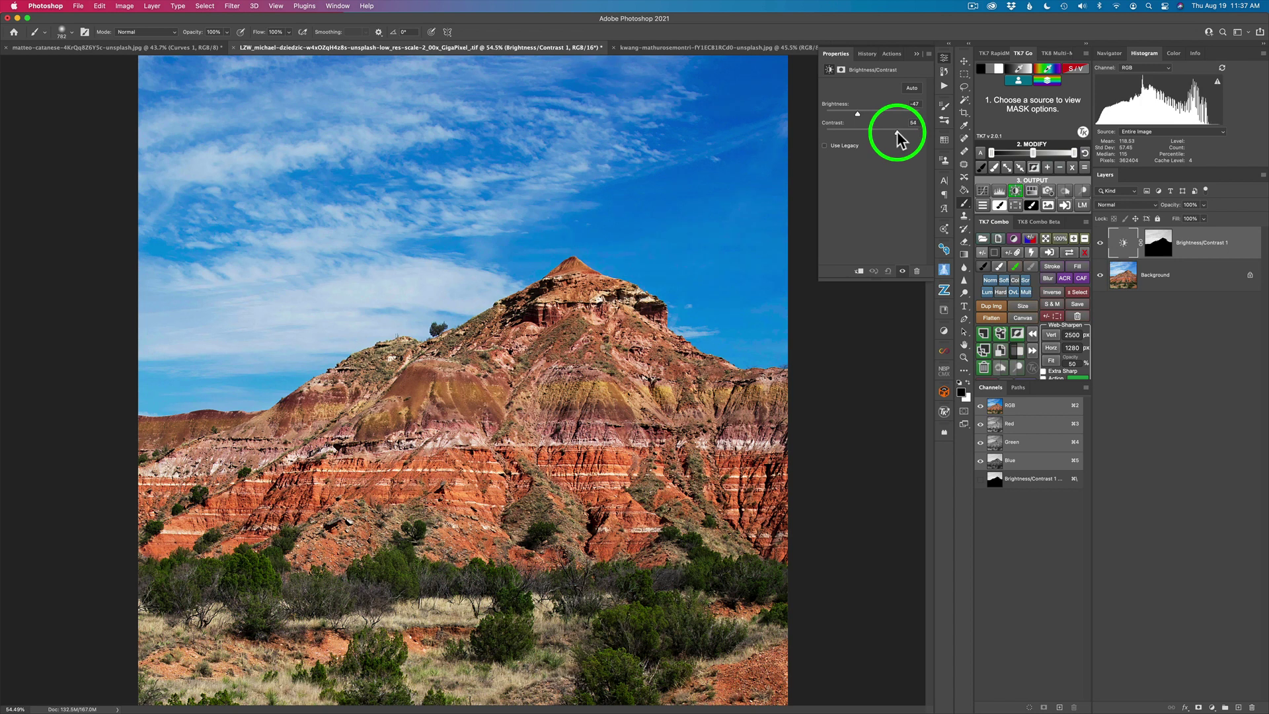
pyautogui.click(1101, 243)
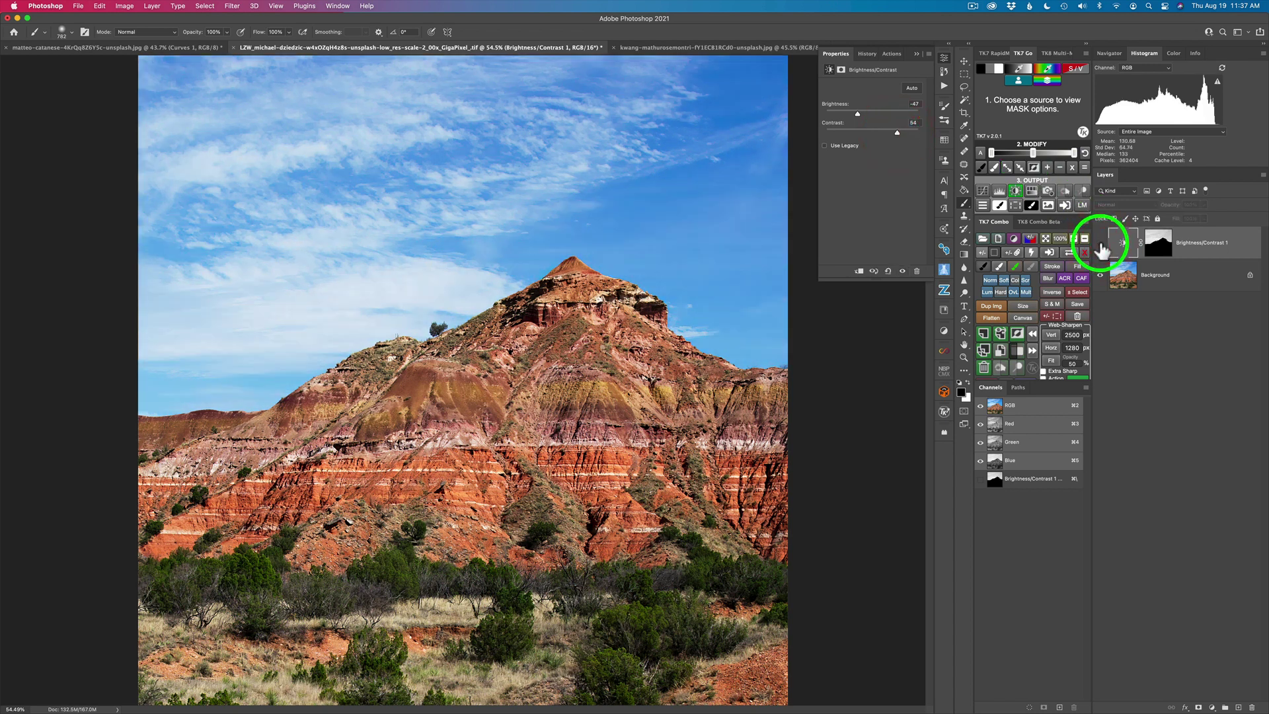
pyautogui.click(1100, 244)
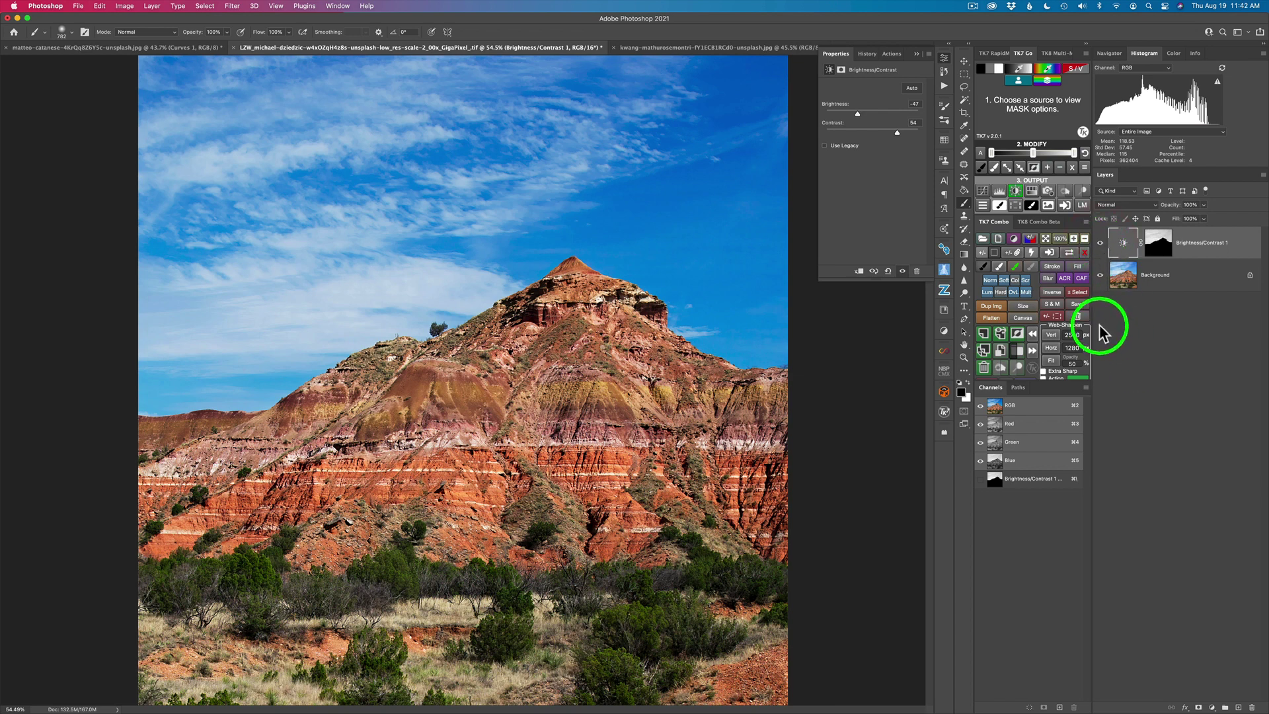
# Switch to the tulip photo, examine the red and white petals up close and return to the full image
pyautogui.click(713, 45)
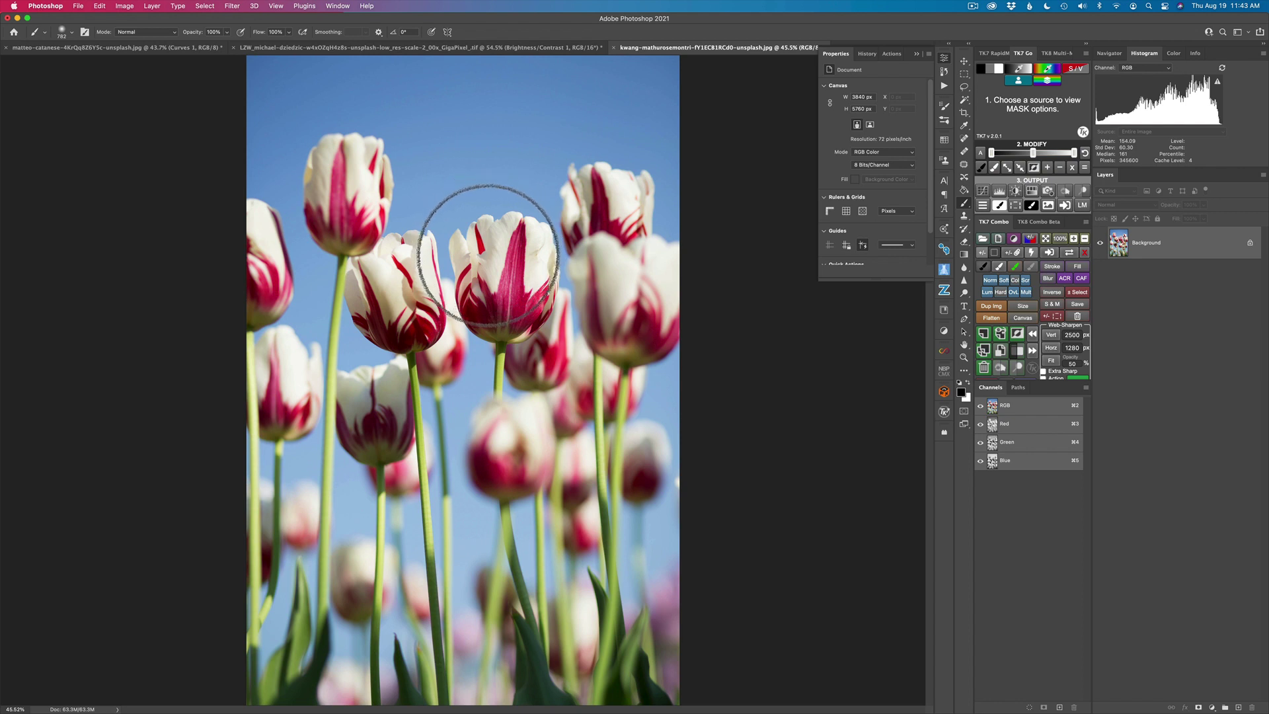
pyautogui.scroll(6, 488, 256)
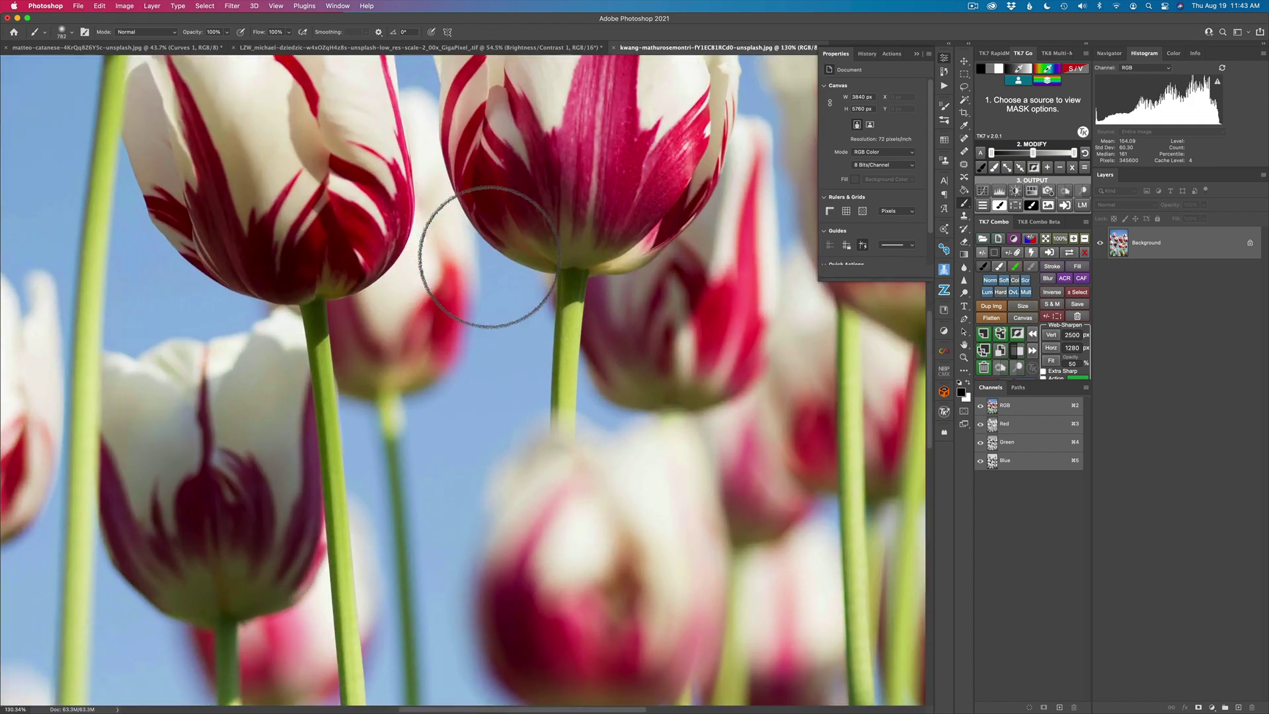
pyautogui.scroll(4, 483, 257)
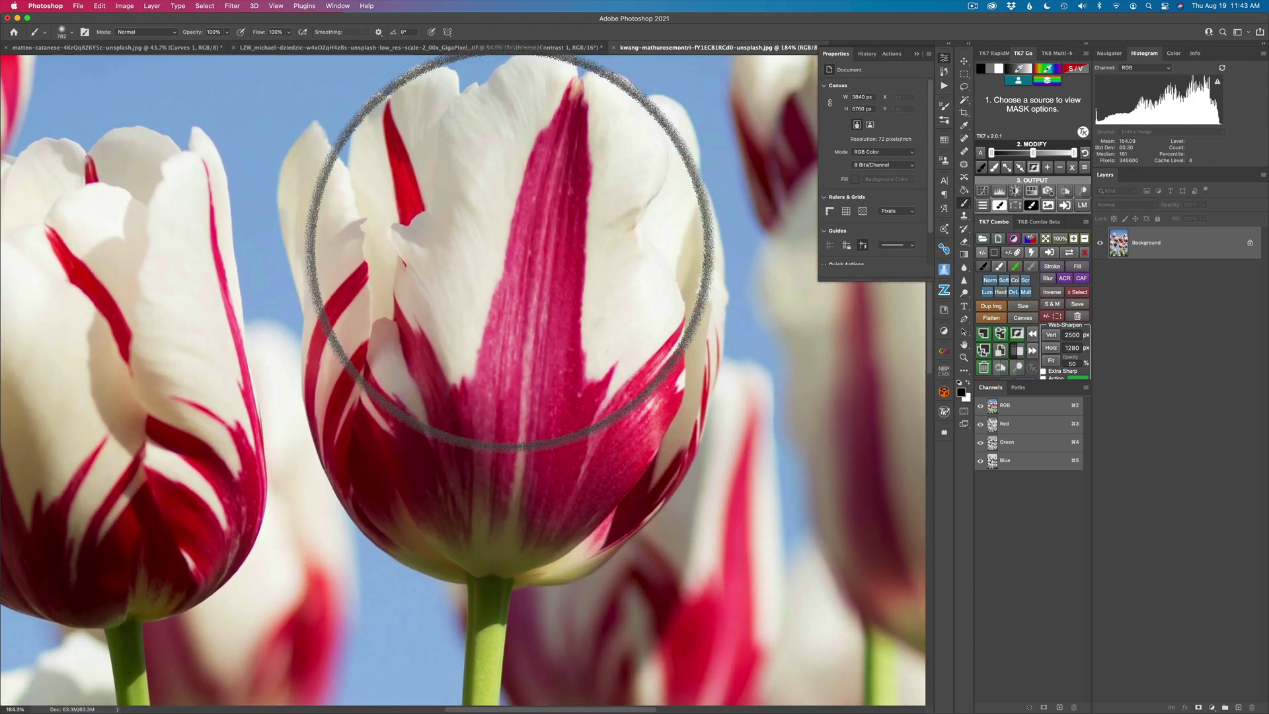
pyautogui.press('v')
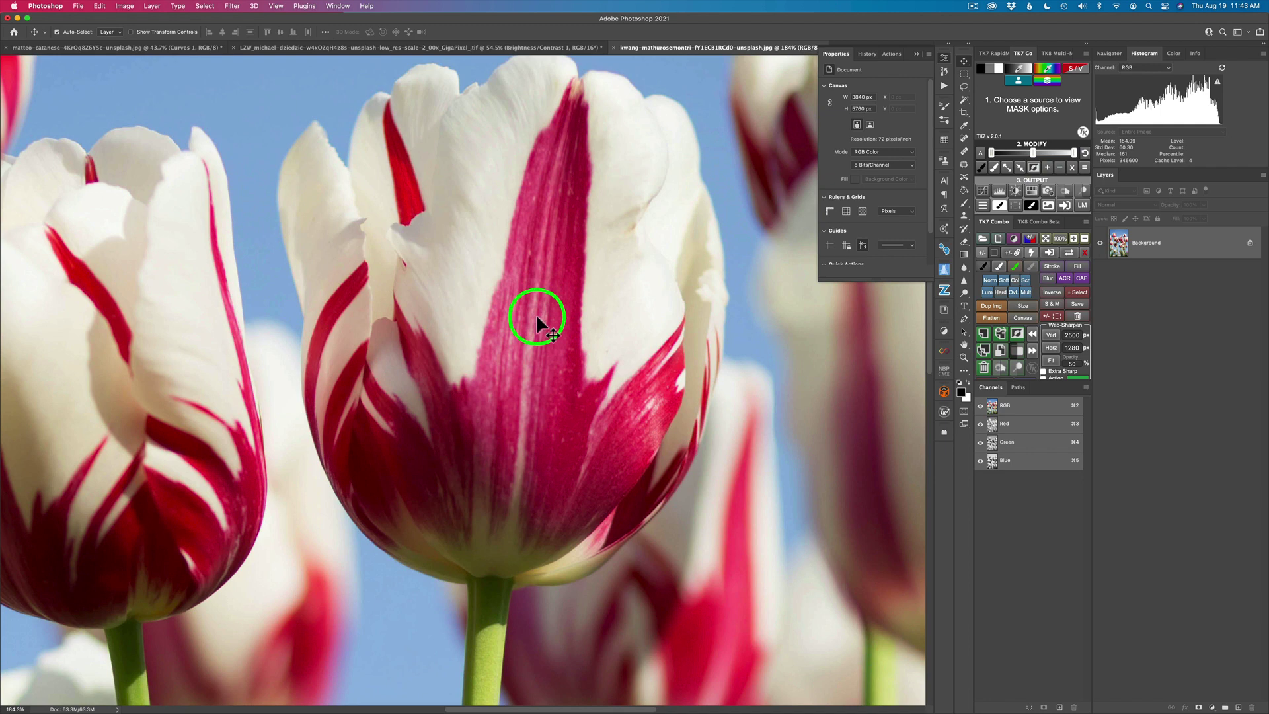
pyautogui.press('super+0')
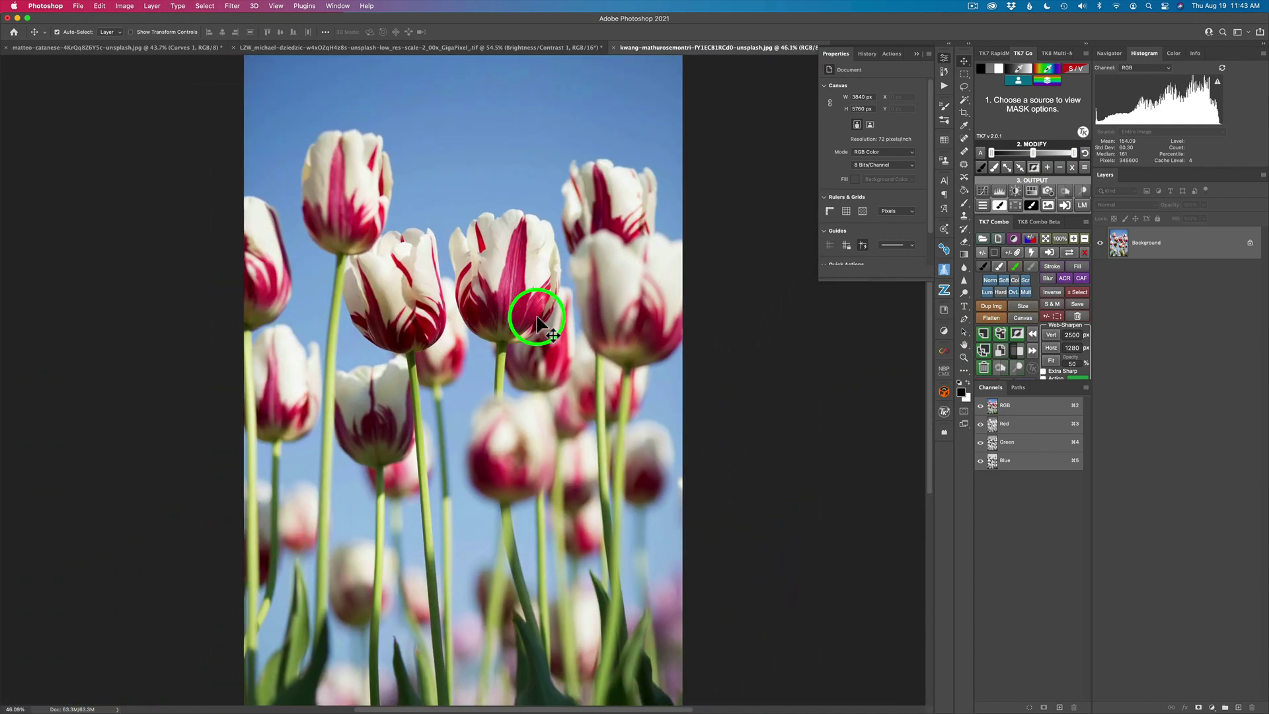
pyautogui.press('super+equal')
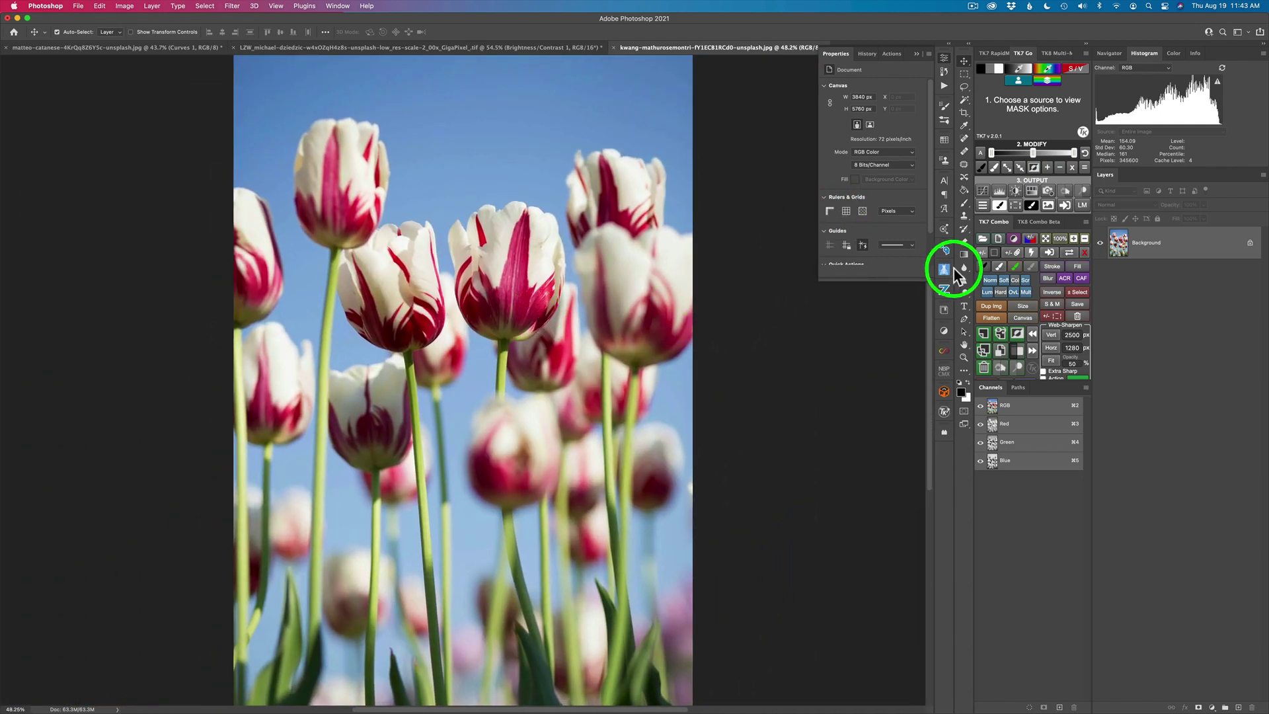
pyautogui.click(1046, 238)
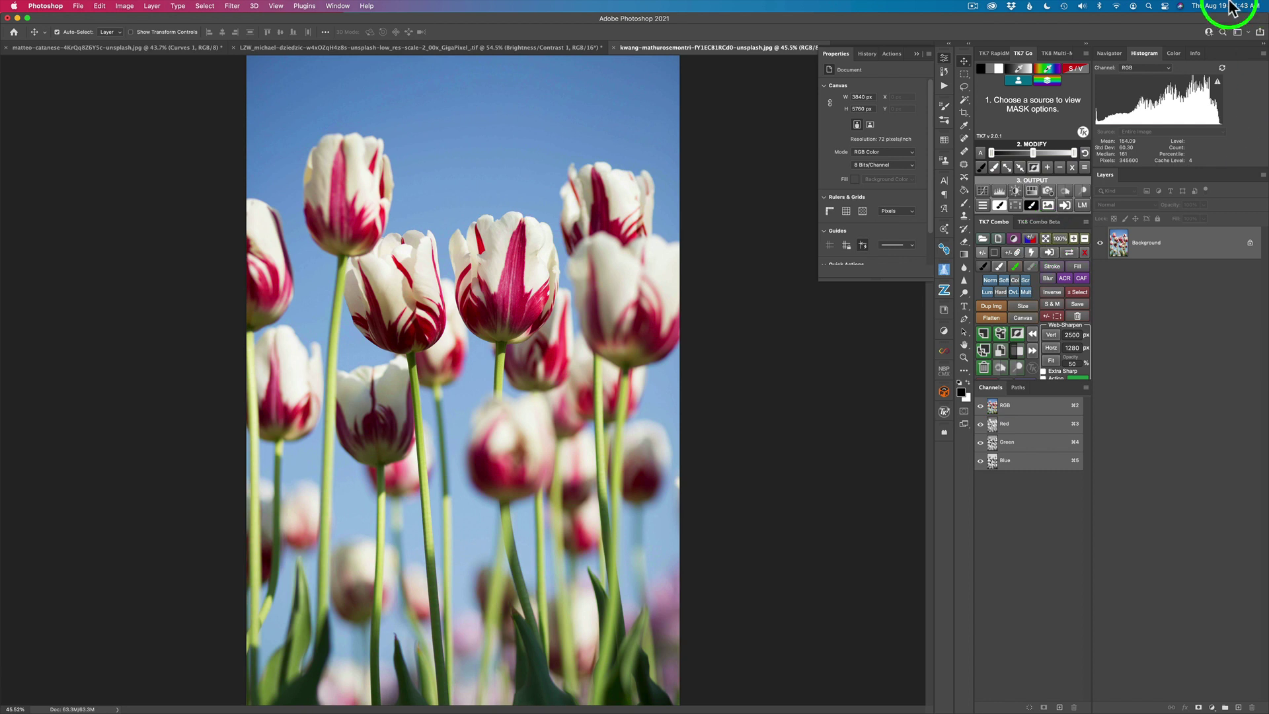
# Start a Black & White mask preview of the tulips with Reds at 107, Yellows at -58 and Greens at -80
pyautogui.click(1048, 78)
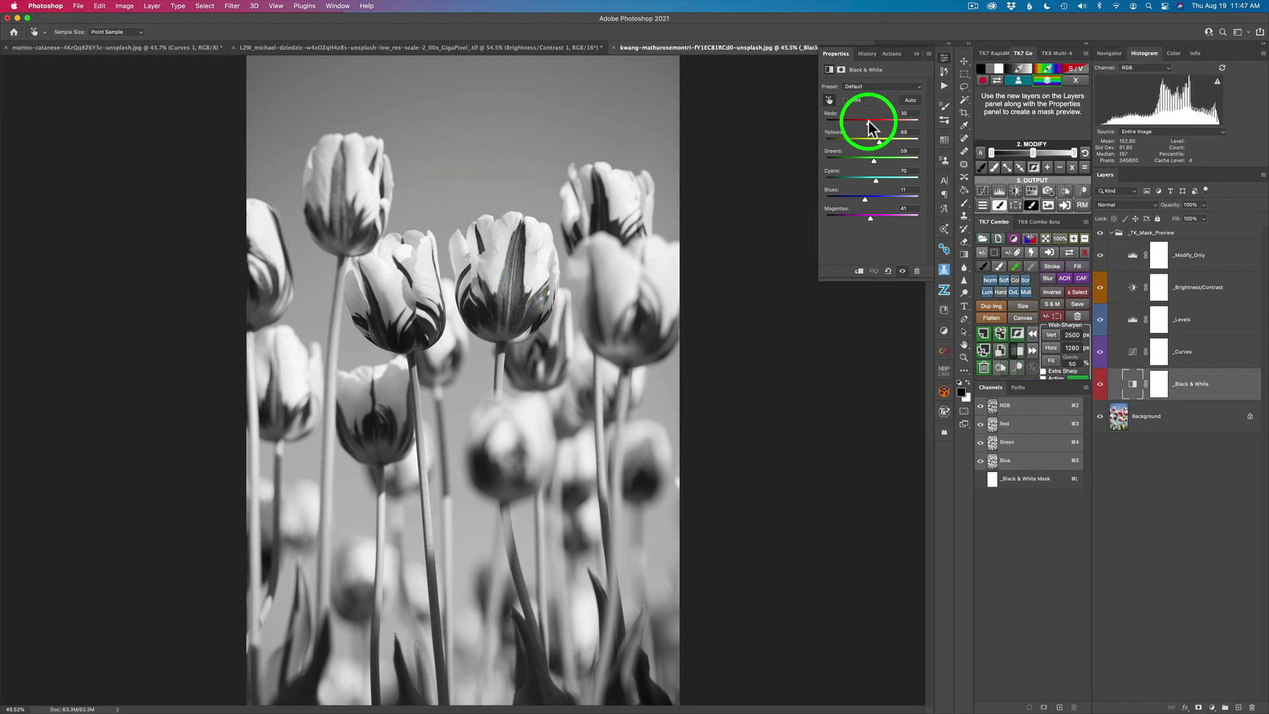
pyautogui.moveTo(870, 120)
pyautogui.mouseDown()
pyautogui.moveTo(914, 120)
pyautogui.moveTo(884, 120)
pyautogui.mouseUp()
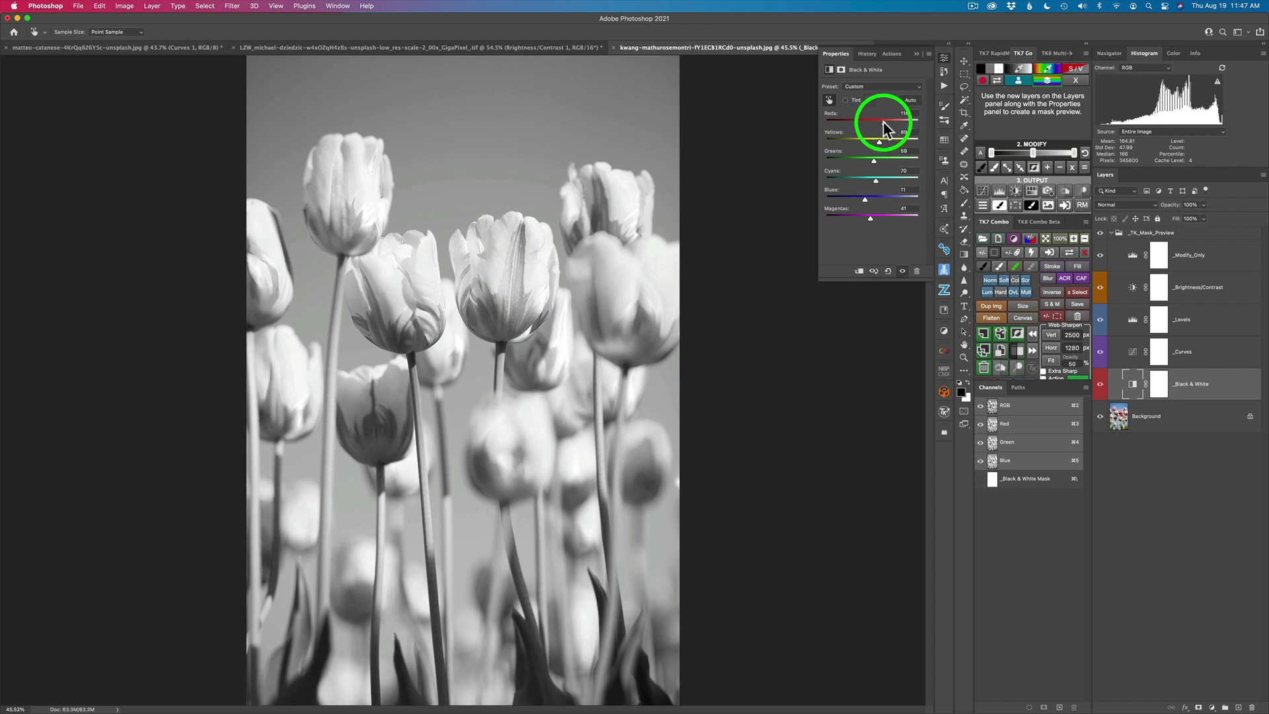
pyautogui.moveTo(883, 121); pyautogui.dragTo(883, 153)
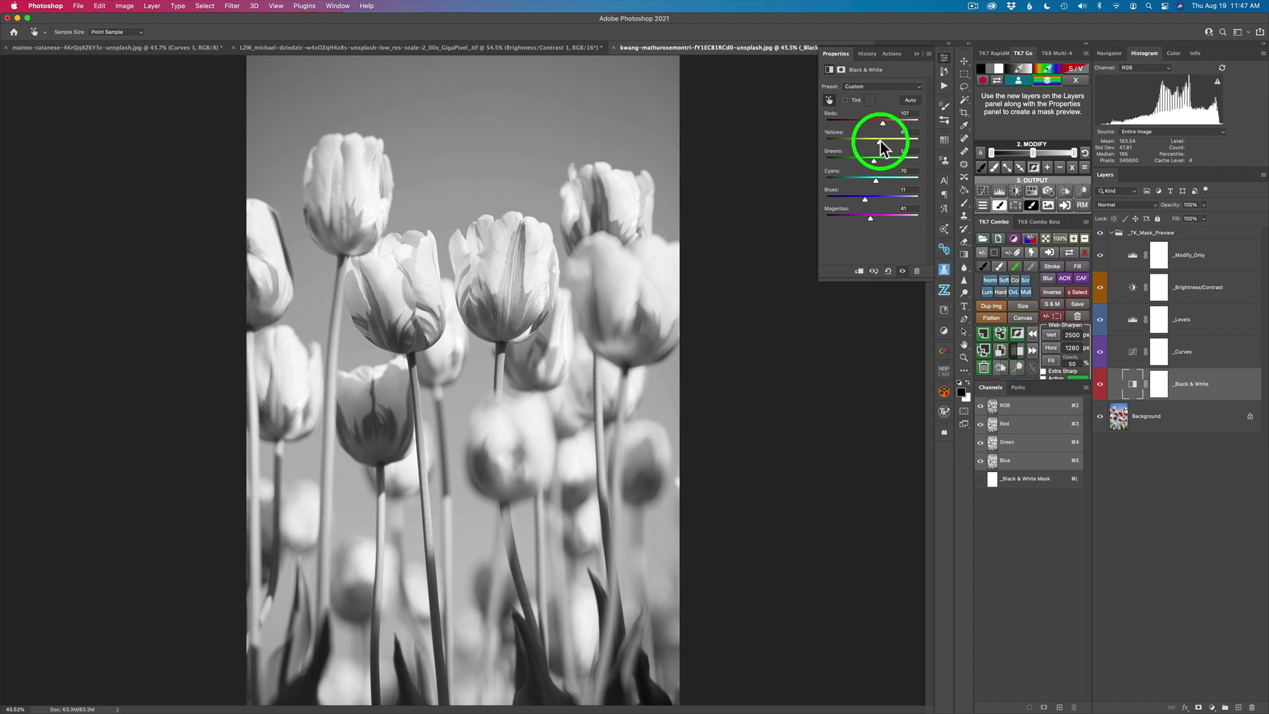
pyautogui.moveTo(880, 141); pyautogui.dragTo(853, 141)
pyautogui.click(874, 164)
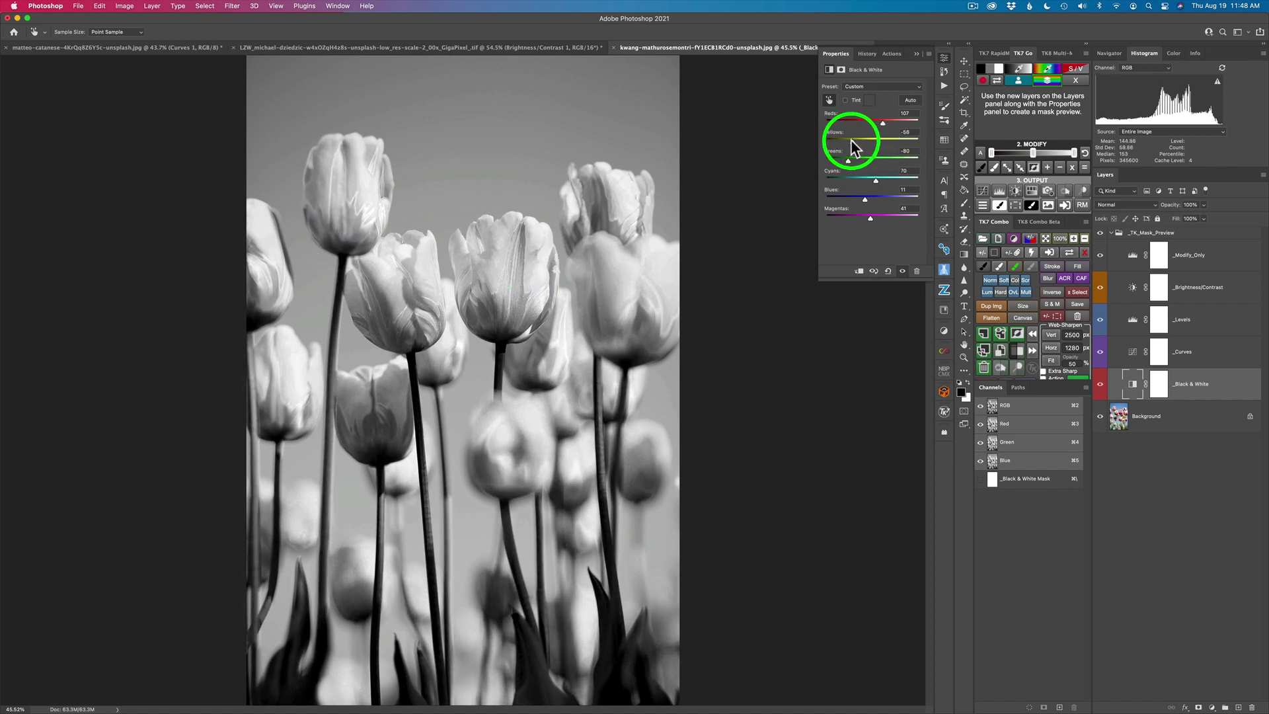
# Set the mask preview's Yellows to 3, Blues and Cyans to -200, and output the tulip mask to a Brightness/Contrast adjustment layer
pyautogui.moveTo(851, 140); pyautogui.dragTo(864, 141)
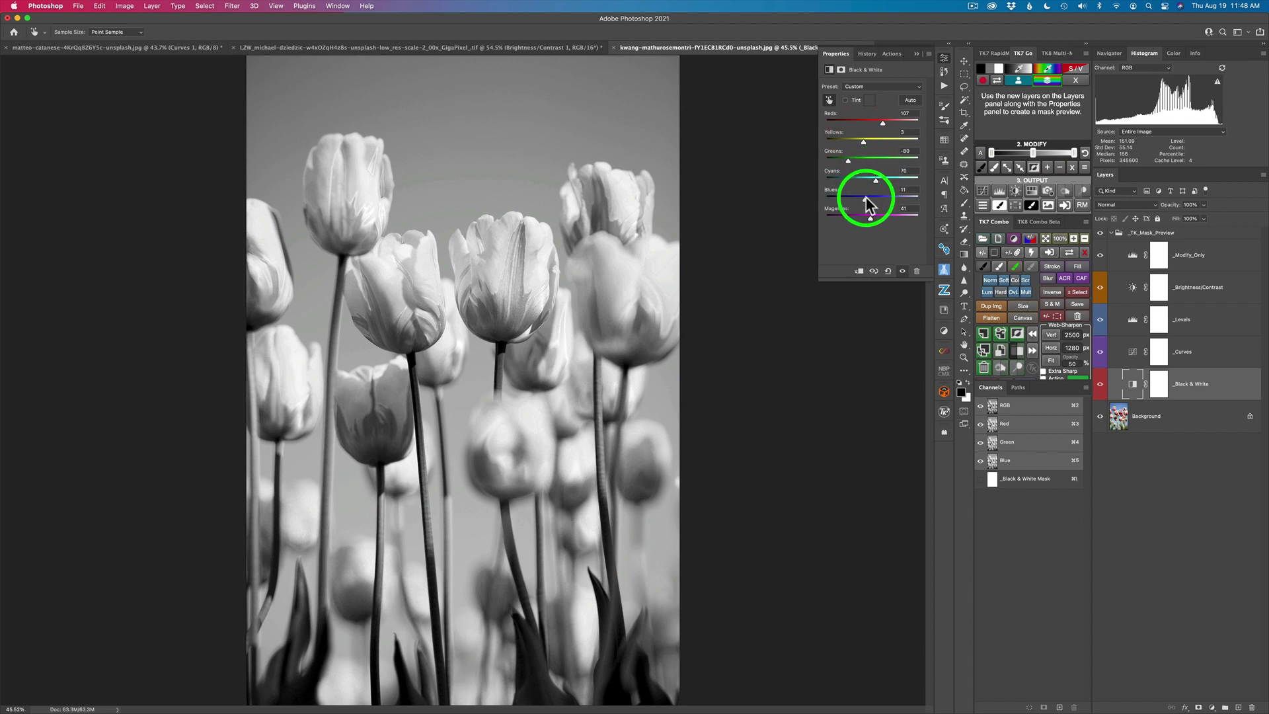
pyautogui.moveTo(865, 197); pyautogui.dragTo(791, 191)
pyautogui.moveTo(870, 179); pyautogui.dragTo(741, 171)
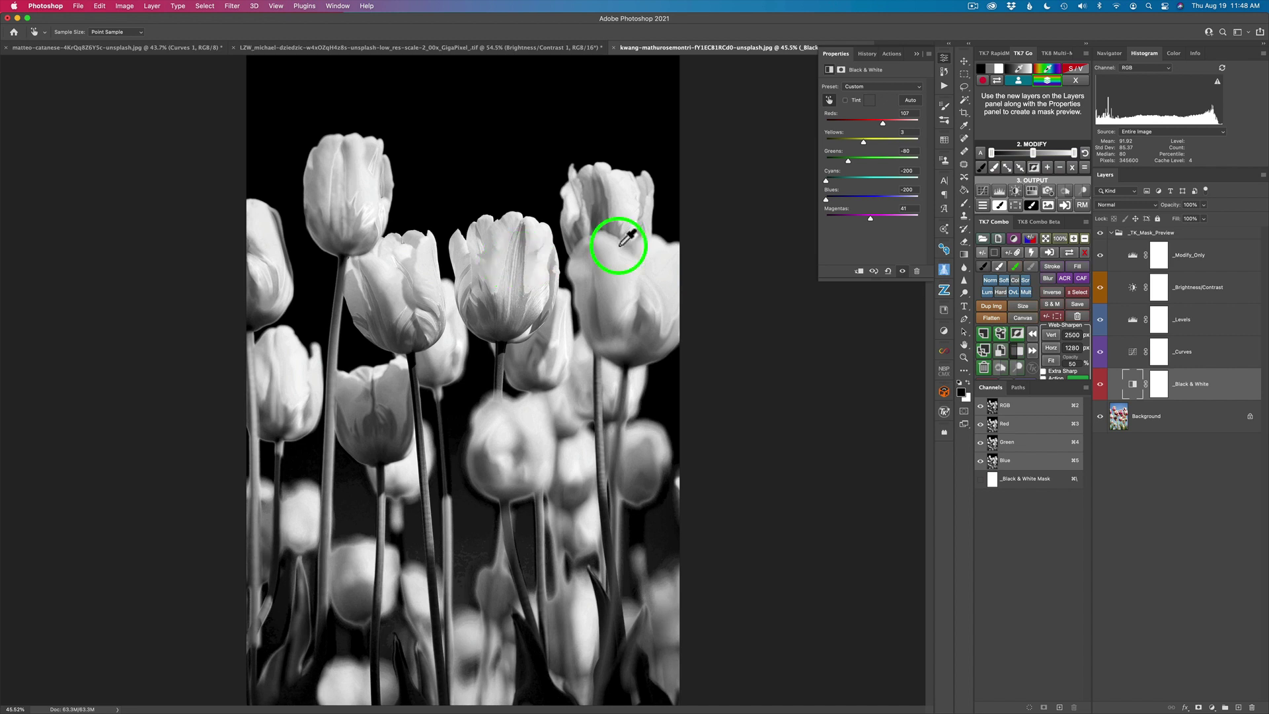
pyautogui.click(1017, 191)
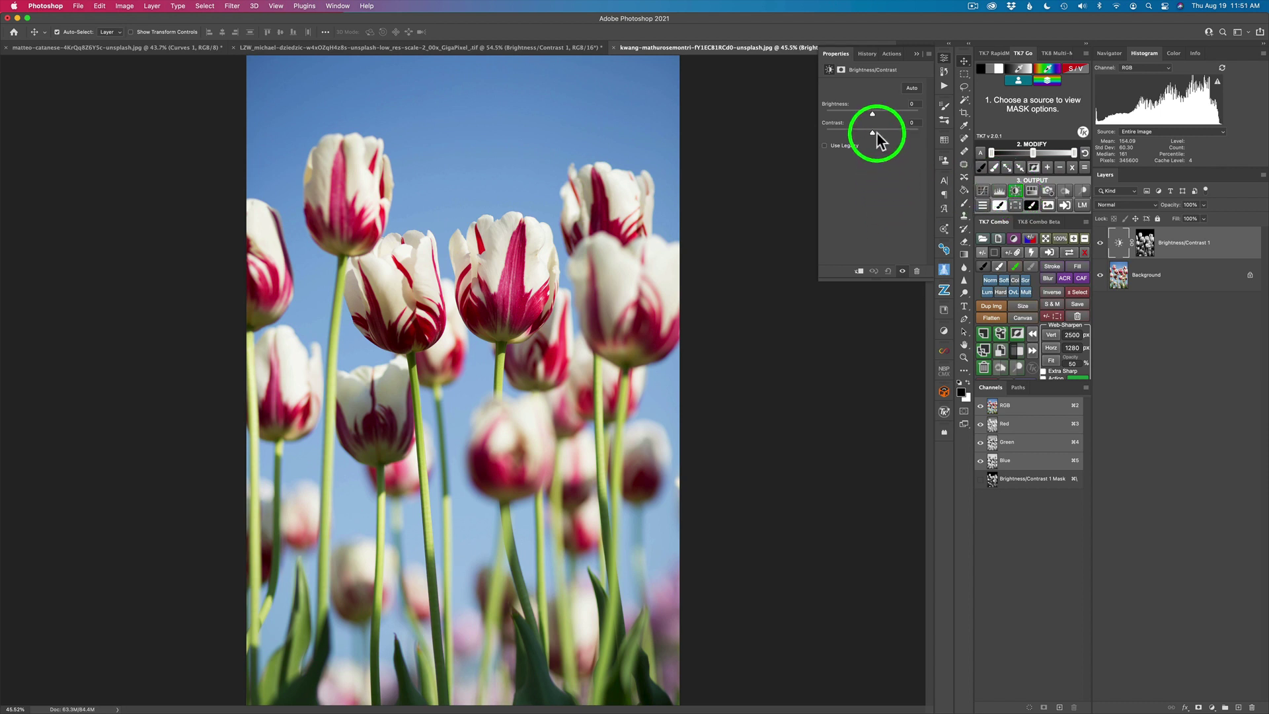
# Set the tulips' Brightness to -39 and Contrast to 90 while checking the petals up close
pyautogui.moveTo(873, 131); pyautogui.dragTo(912, 133)
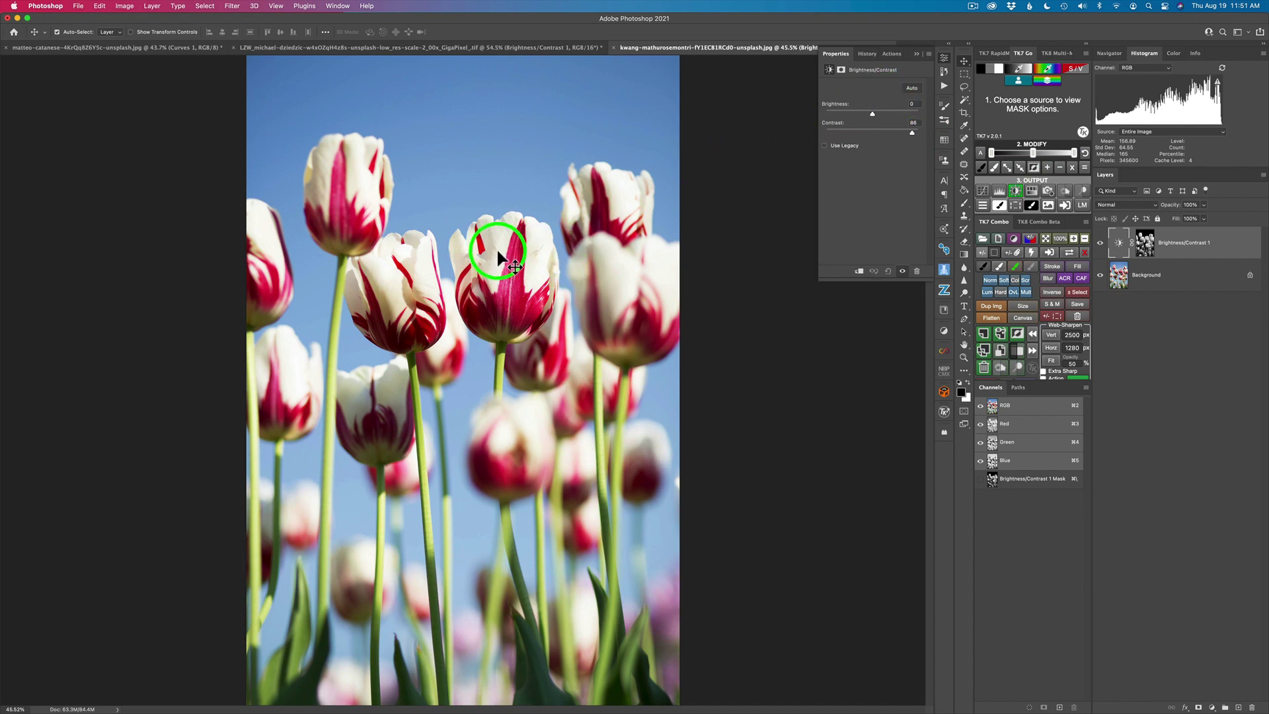
pyautogui.moveTo(497, 247); pyautogui.dragTo(438, 255)
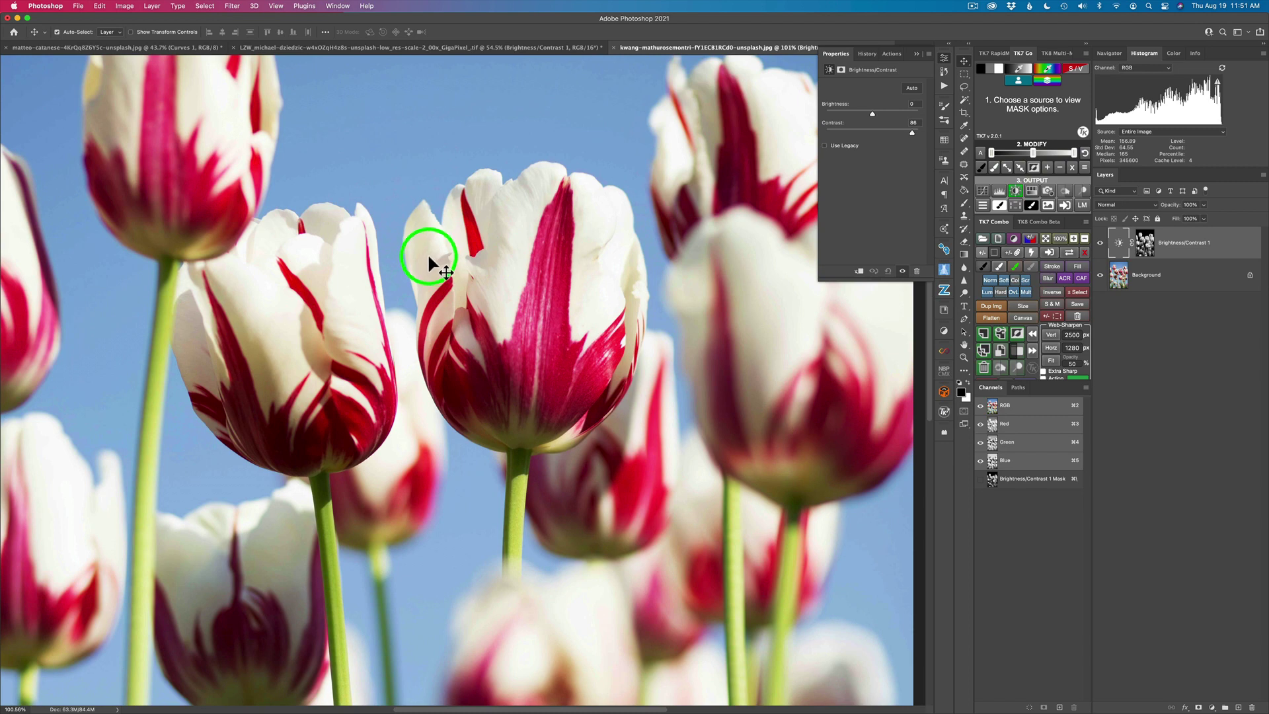
pyautogui.moveTo(538, 260); pyautogui.dragTo(537, 256)
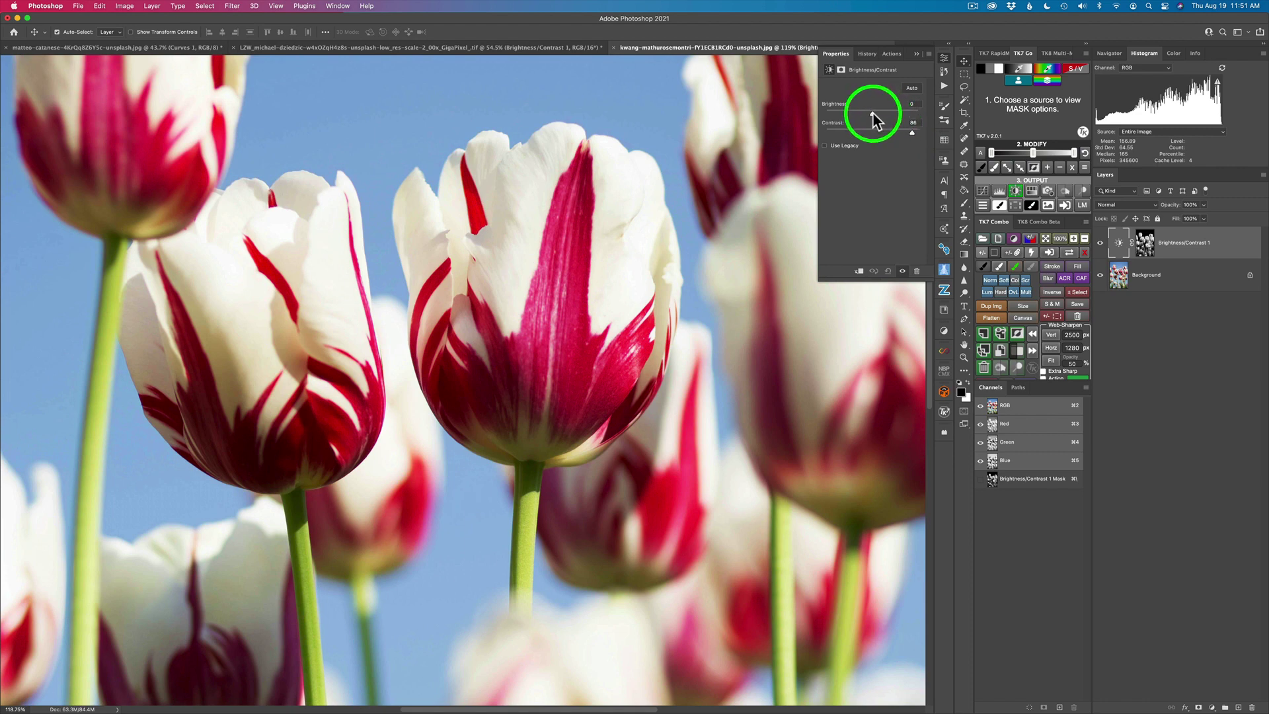
pyautogui.moveTo(872, 112); pyautogui.dragTo(861, 111)
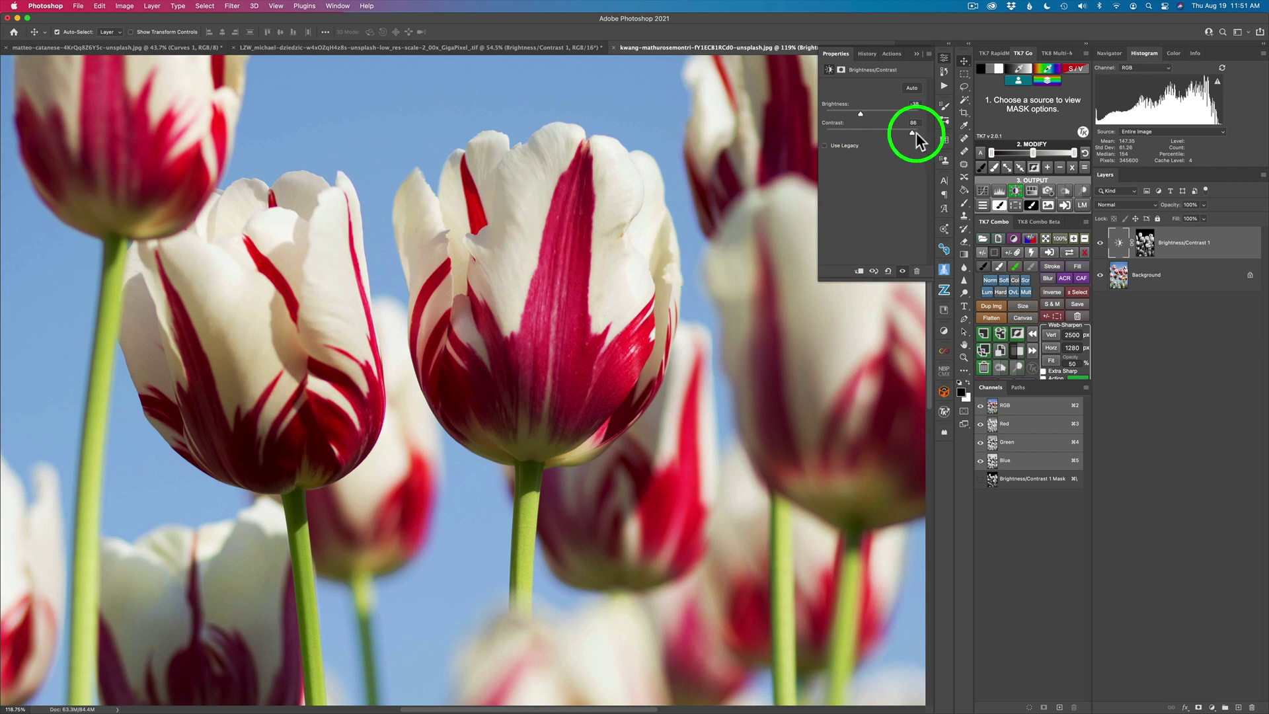
pyautogui.moveTo(912, 131); pyautogui.dragTo(914, 132)
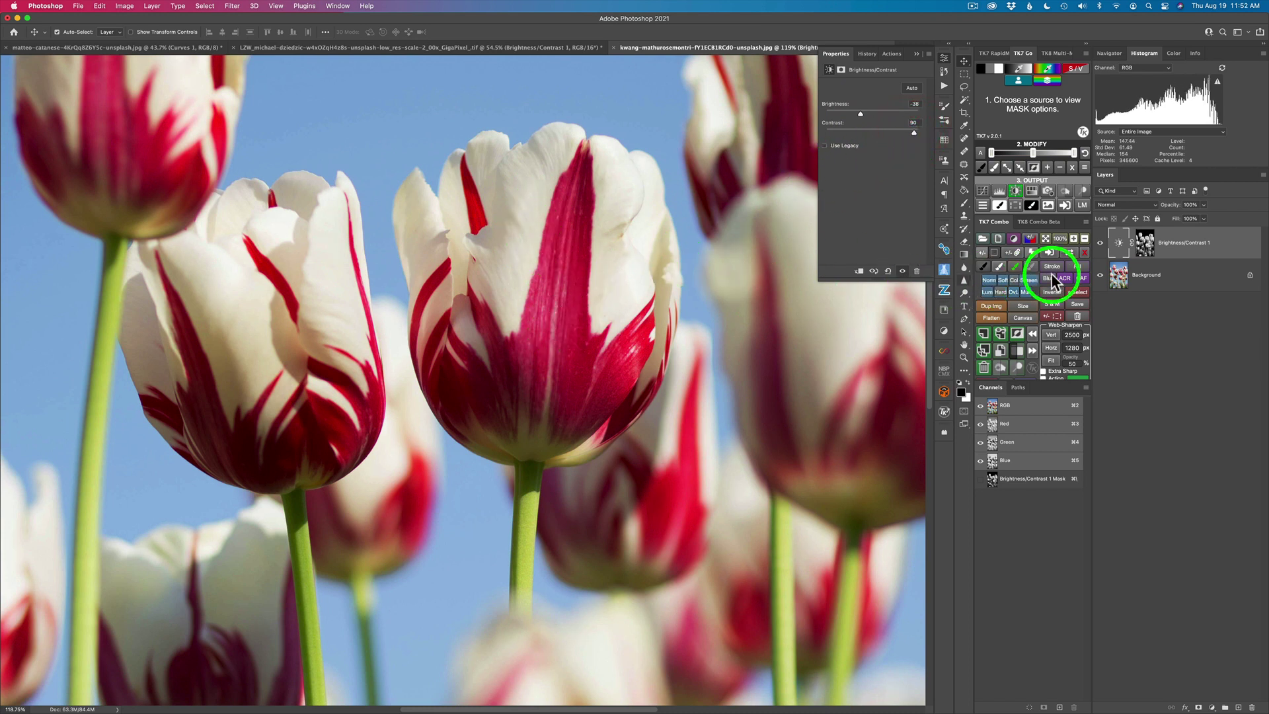
# Compare the tulips with the Brightness/Contrast layer hidden and shown, both up close and in the full image
pyautogui.click(1100, 243)
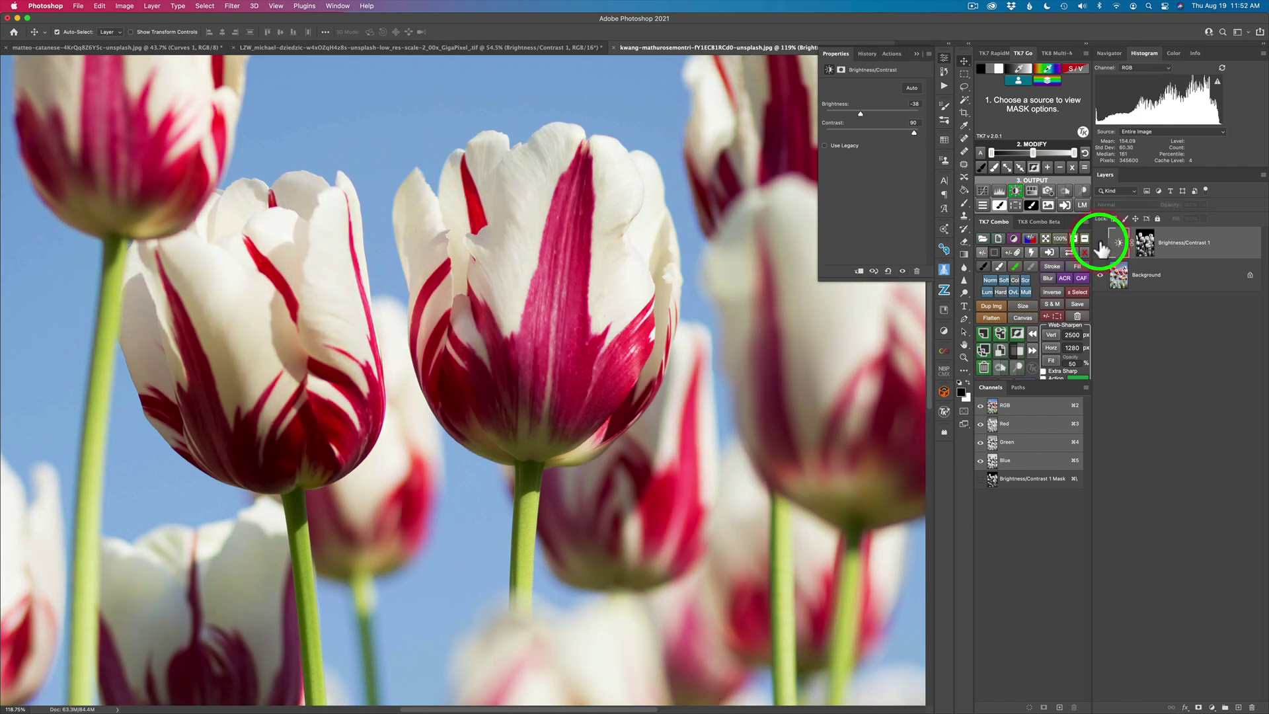
pyautogui.click(1101, 244)
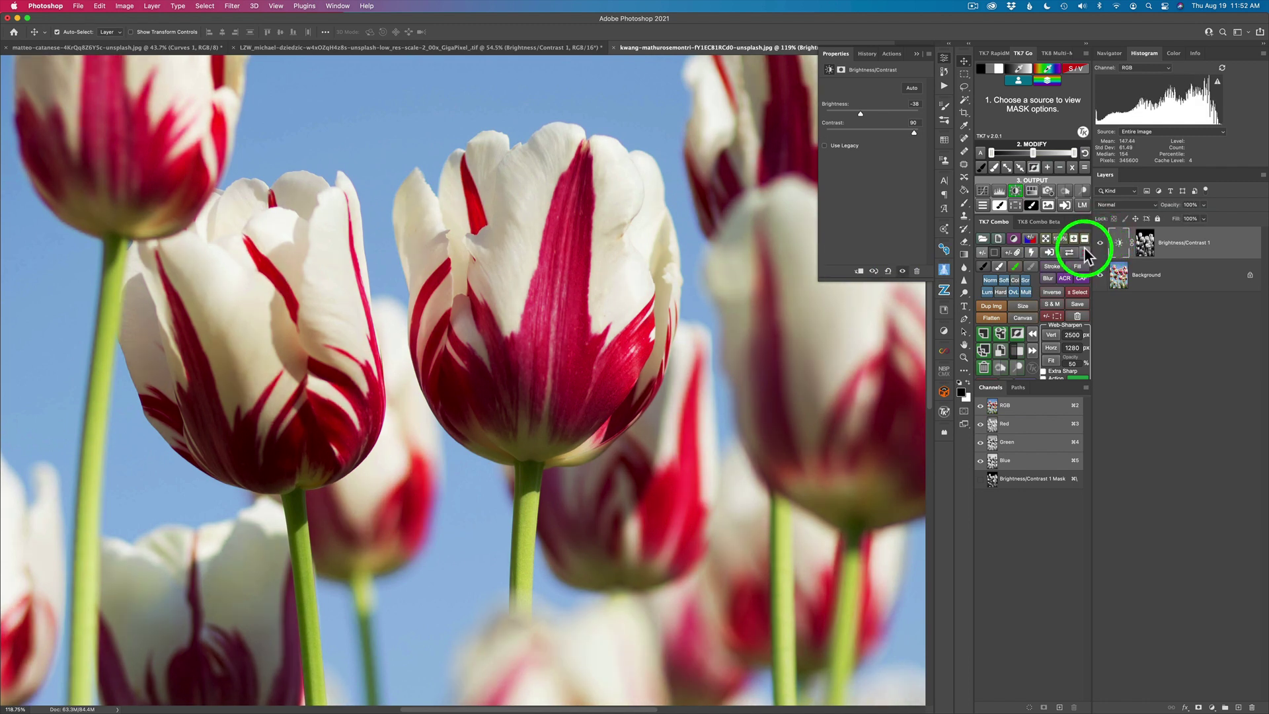
pyautogui.click(1046, 238)
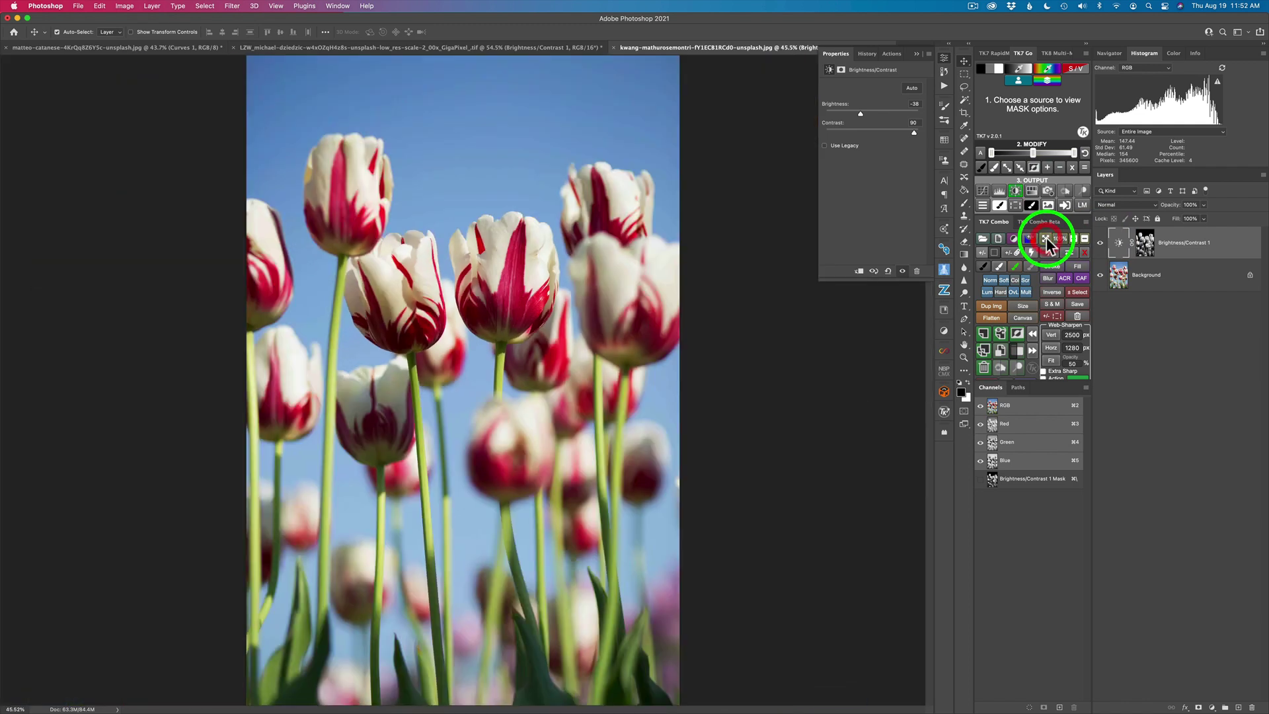
pyautogui.click(1100, 244)
pyautogui.click(1100, 244)
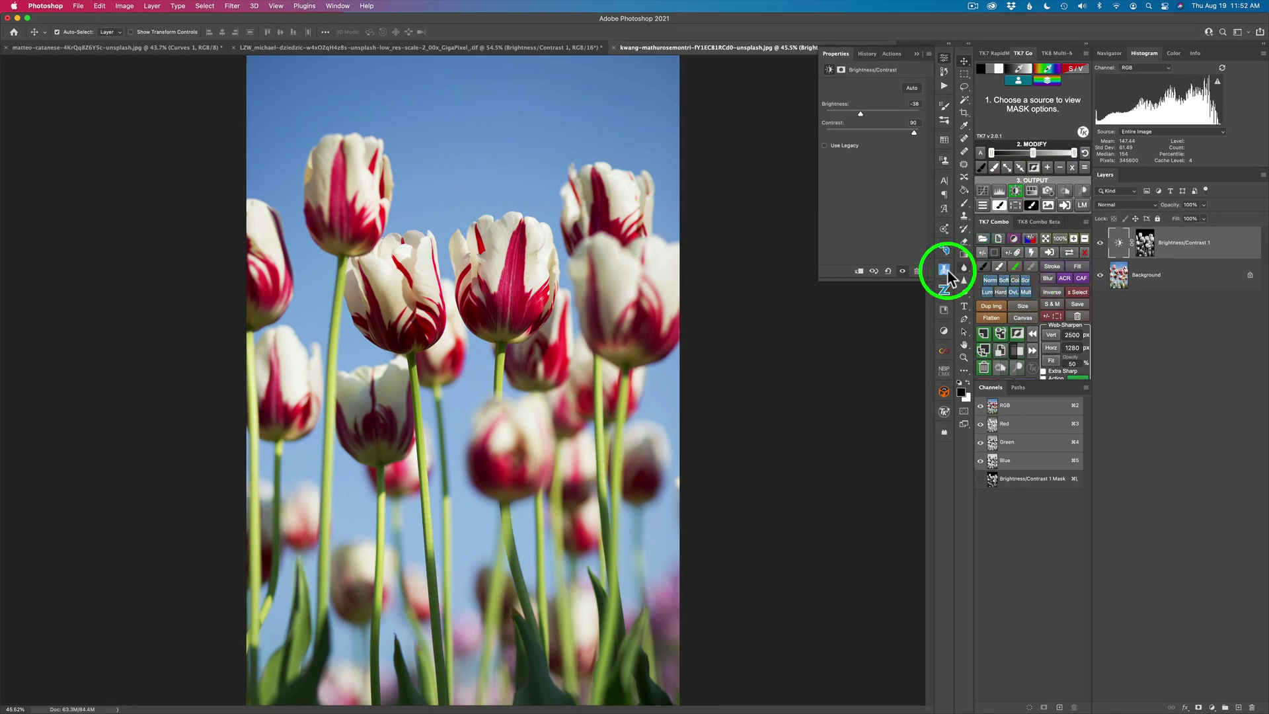
pyautogui.click(1101, 244)
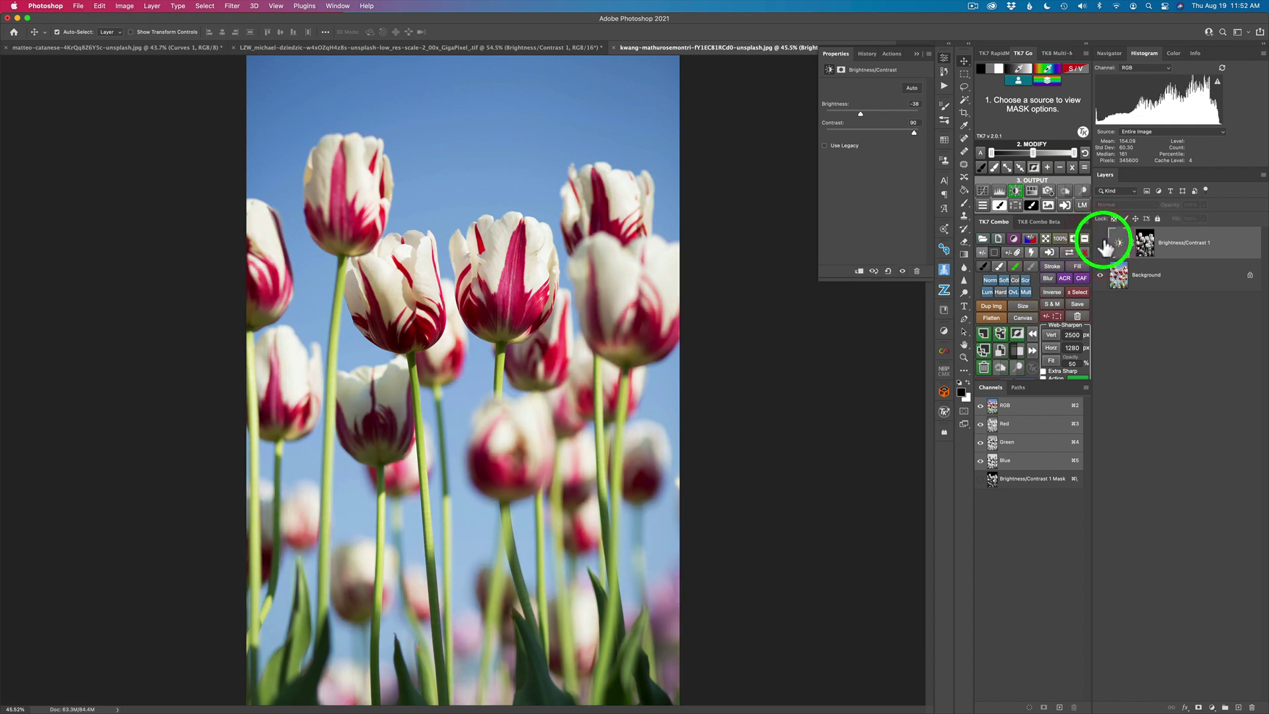
# Try to start a color mask from the red of the middle tulip's petal
pyautogui.click(1046, 69)
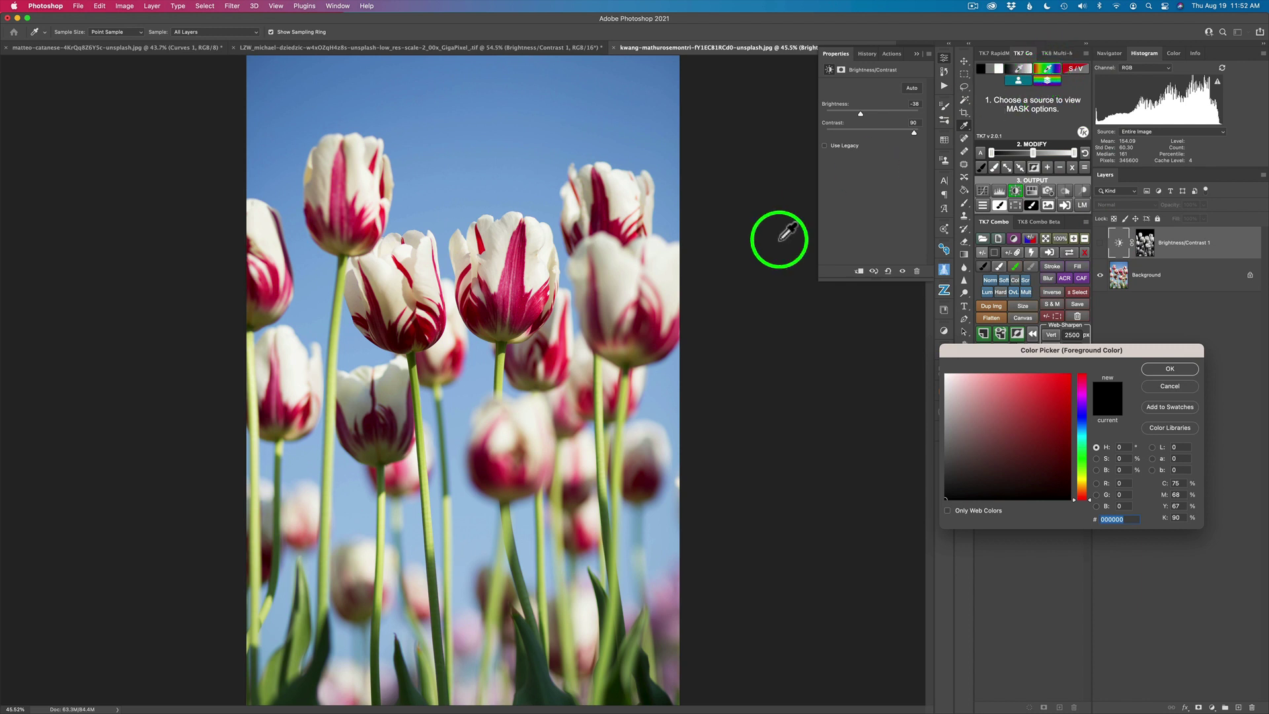
pyautogui.click(522, 270)
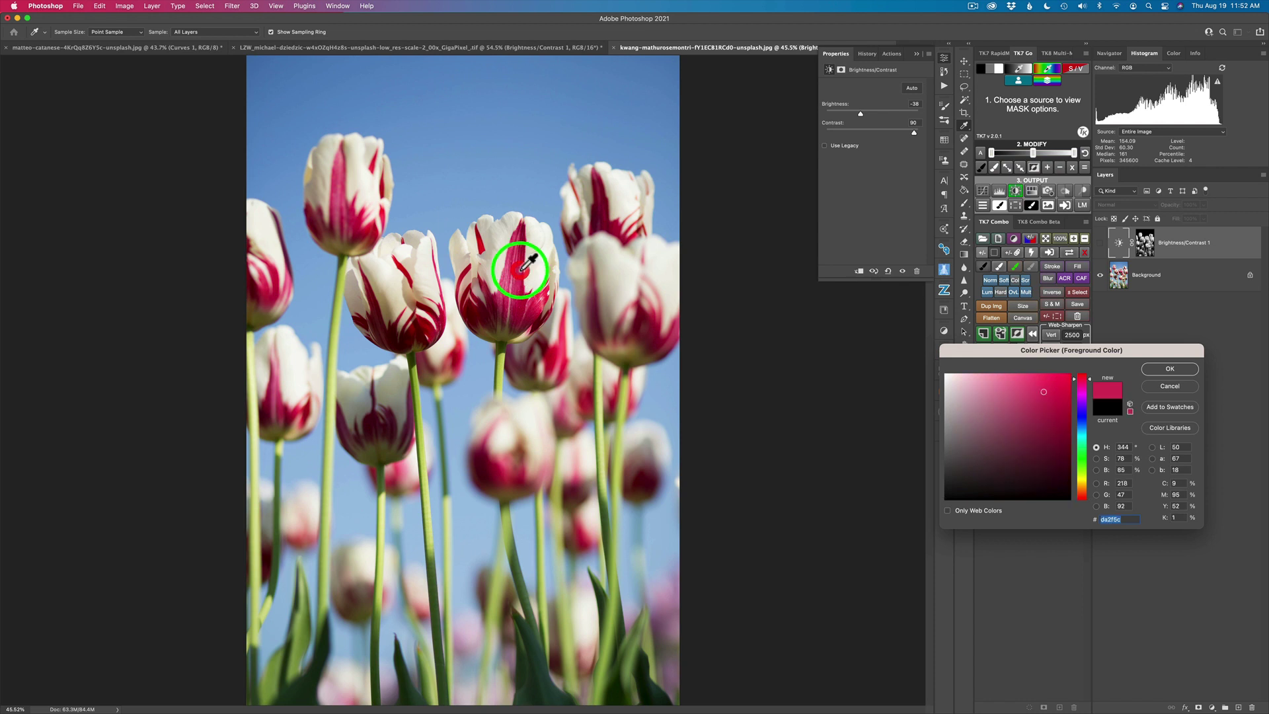
pyautogui.click(1170, 369)
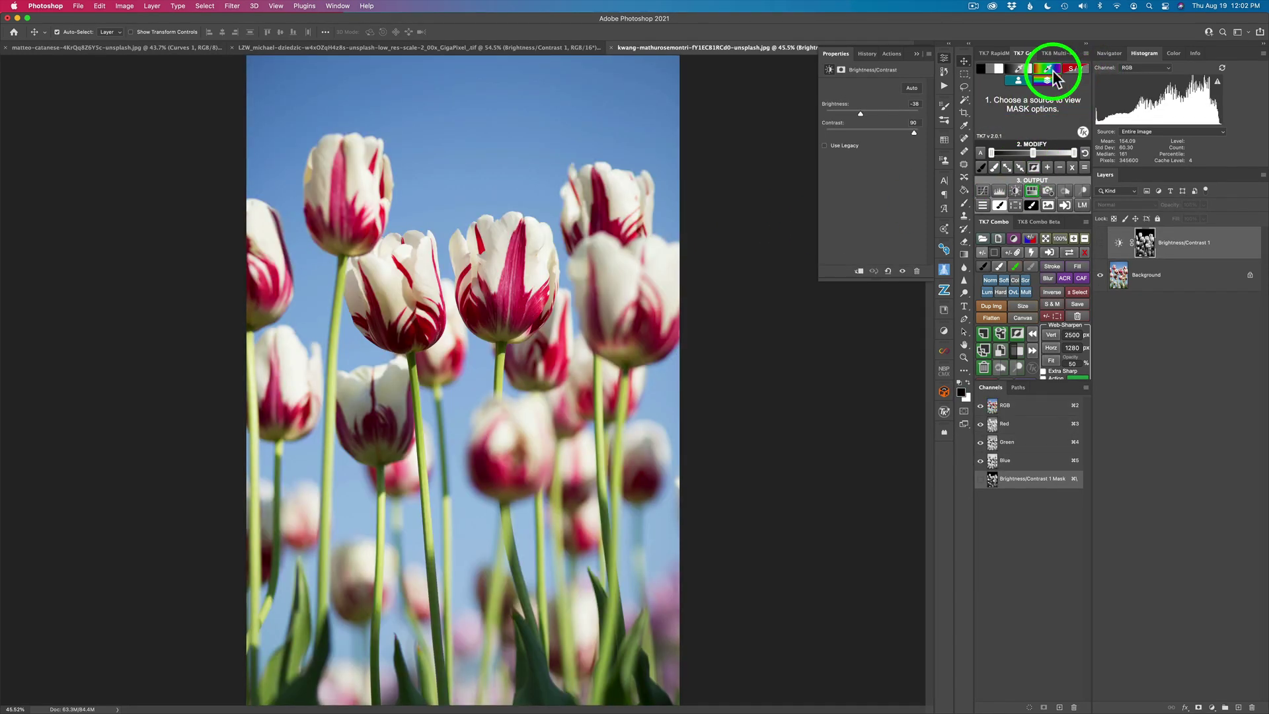
# Show the Brightness/Contrast layer, create a color mask preview from the blue of the sky, and brighten the sky strongly in the mask
pyautogui.click(1100, 244)
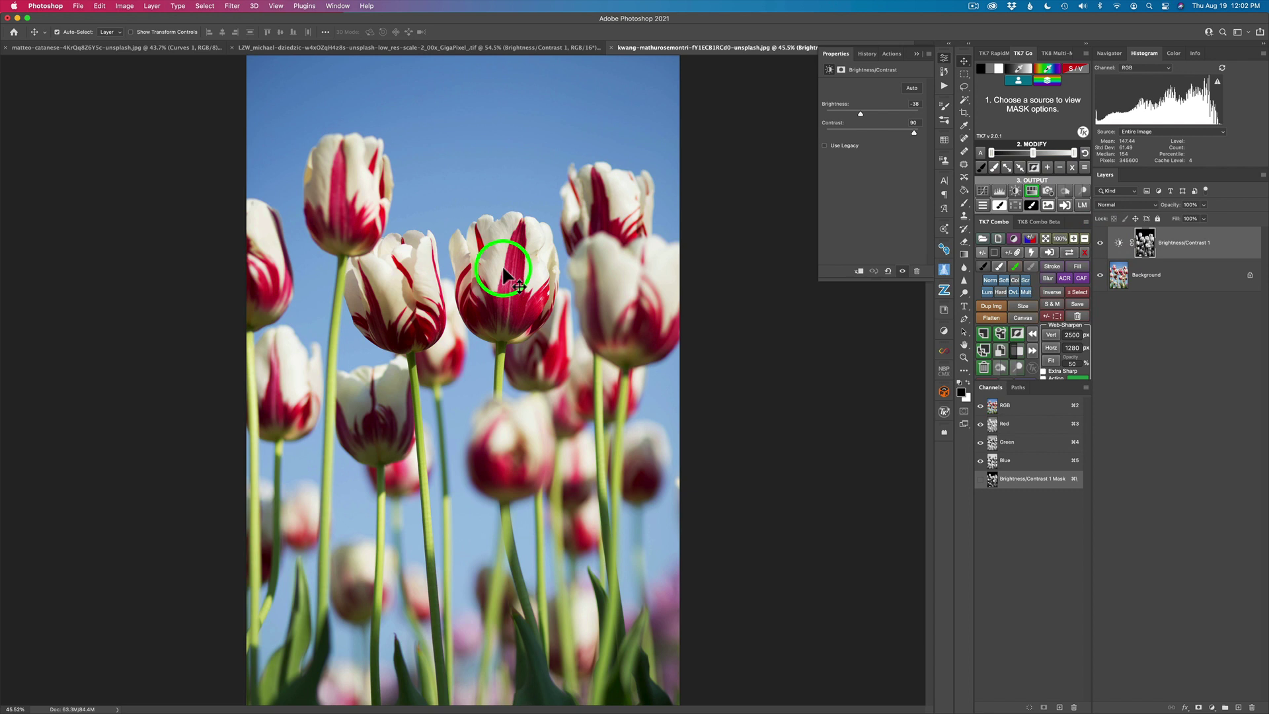
pyautogui.click(1048, 75)
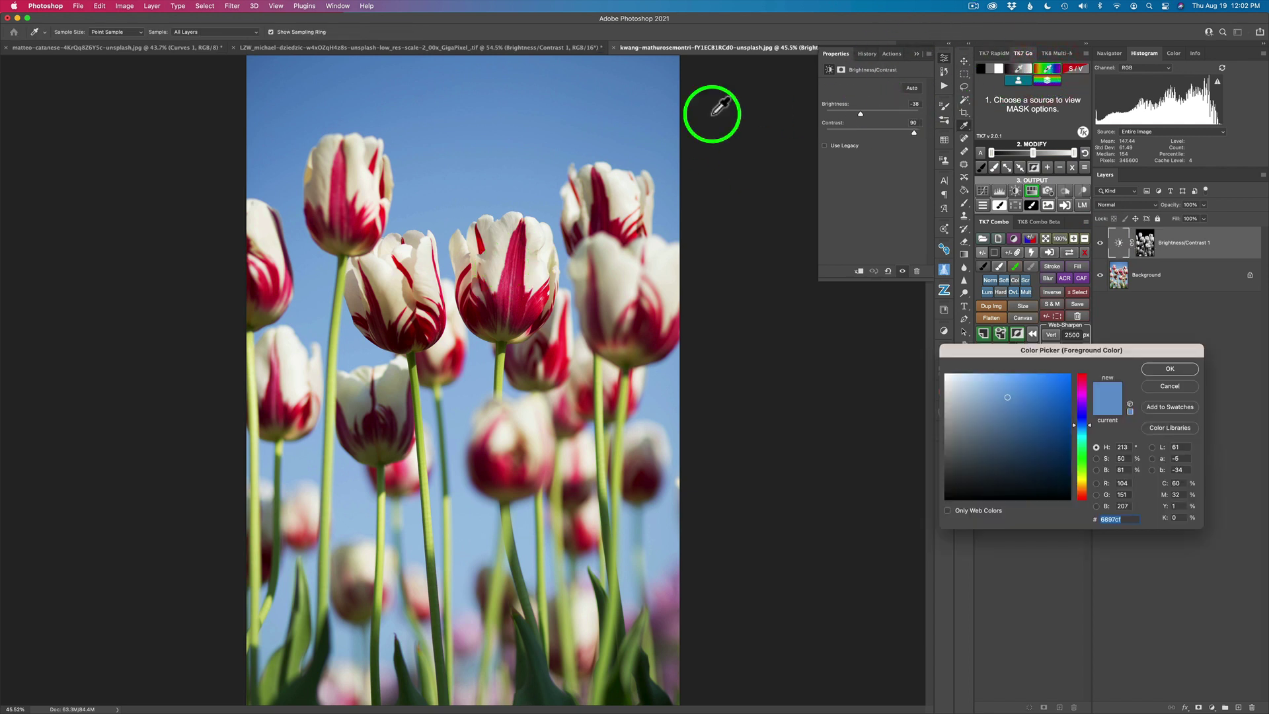
pyautogui.click(533, 111)
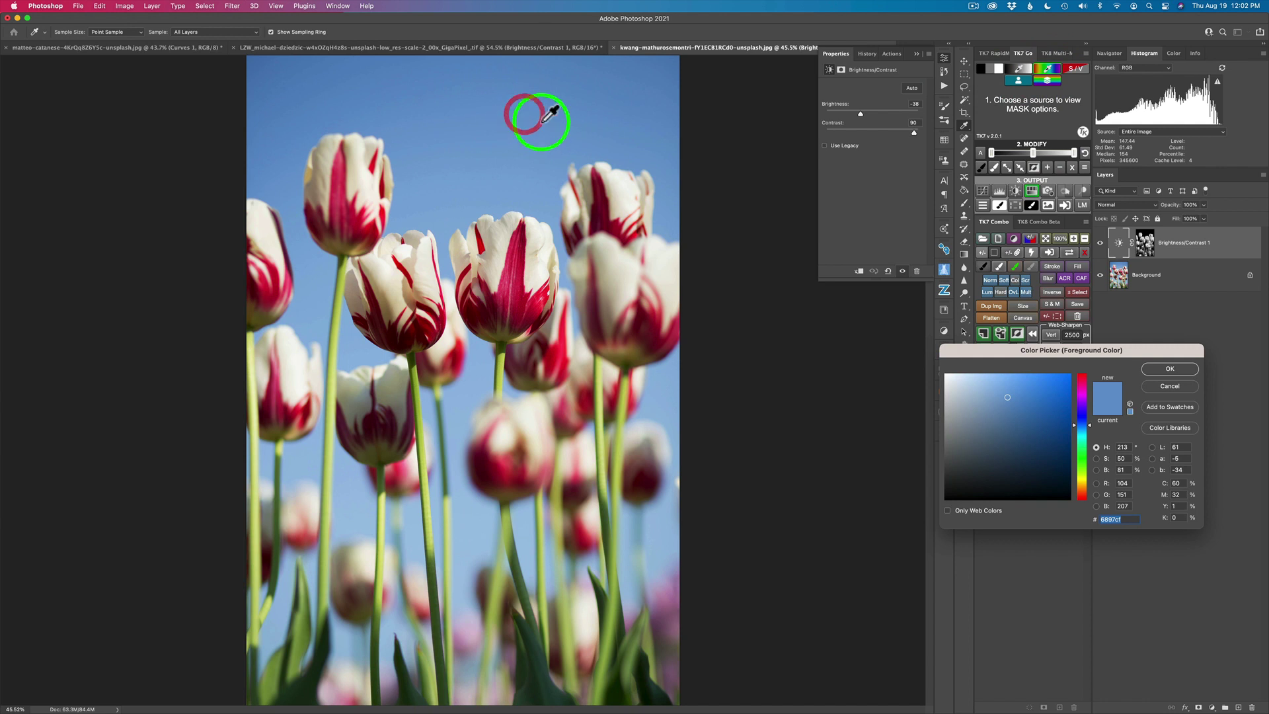
pyautogui.click(1169, 366)
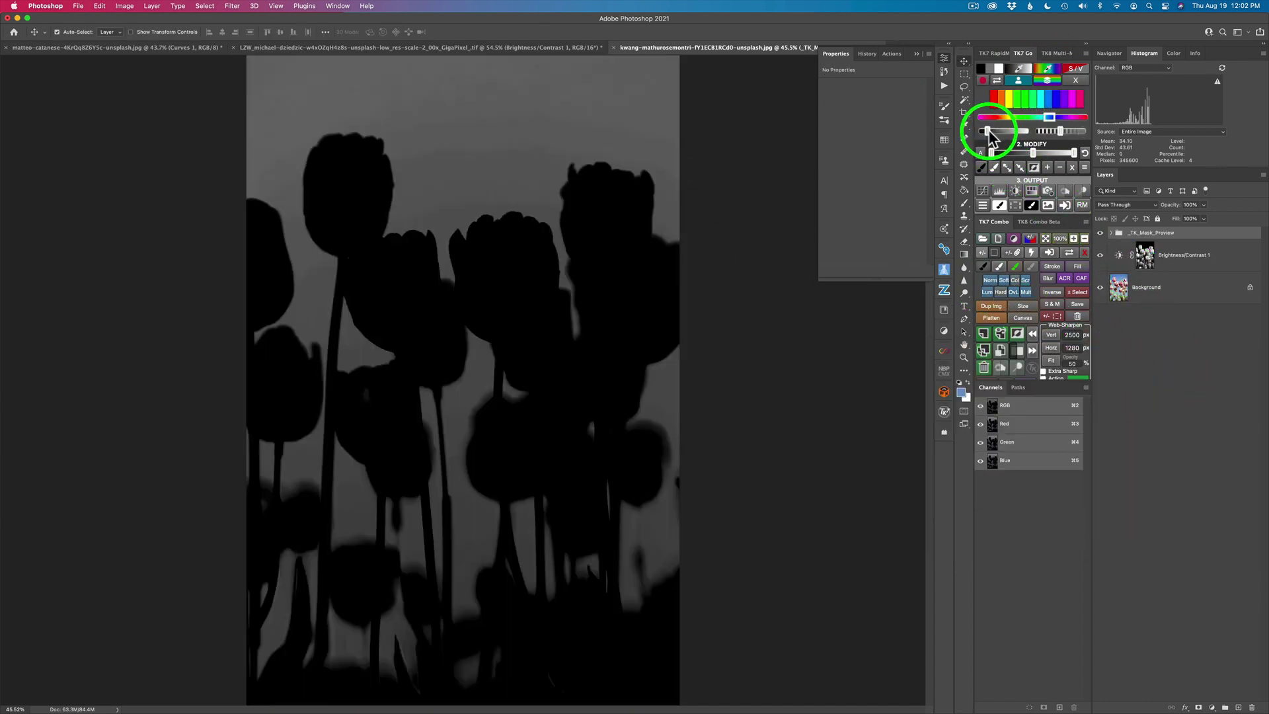
pyautogui.moveTo(988, 131); pyautogui.dragTo(1027, 132)
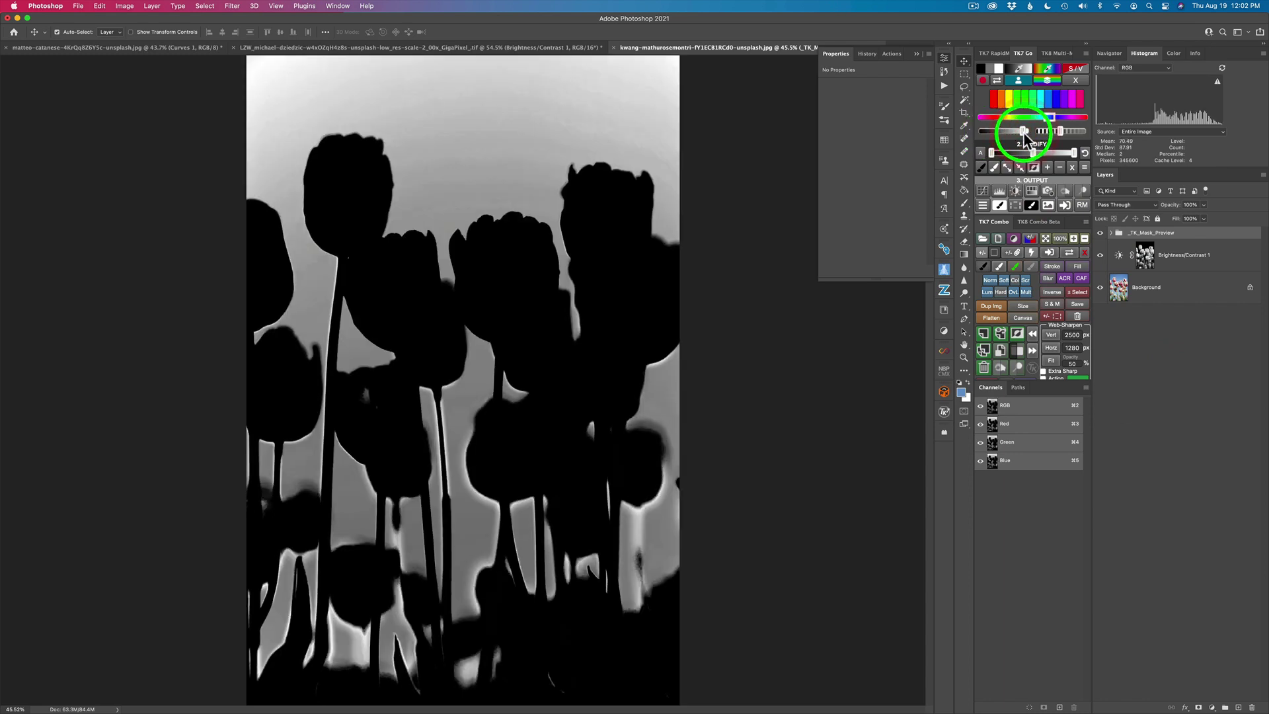
# Output the sky mask to a Hue/Saturation adjustment layer, try Saturation at +100 and settle on +34
pyautogui.click(1033, 192)
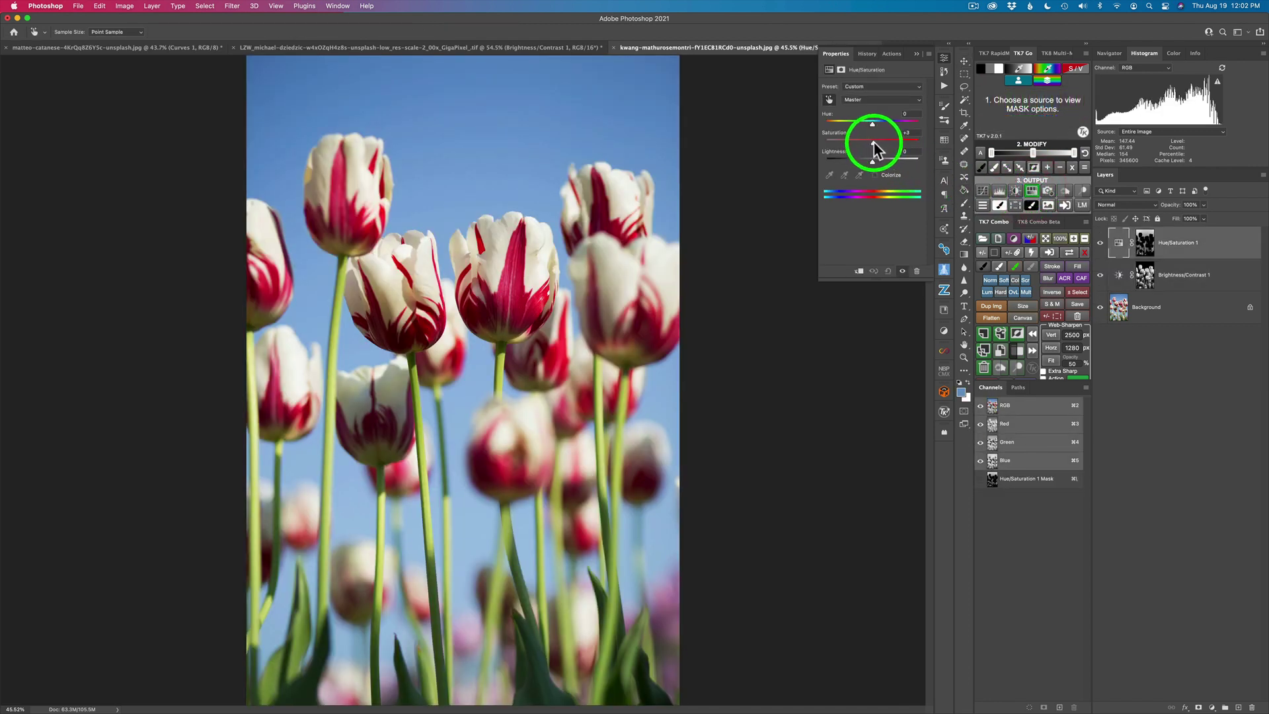
pyautogui.moveTo(873, 141); pyautogui.dragTo(929, 145)
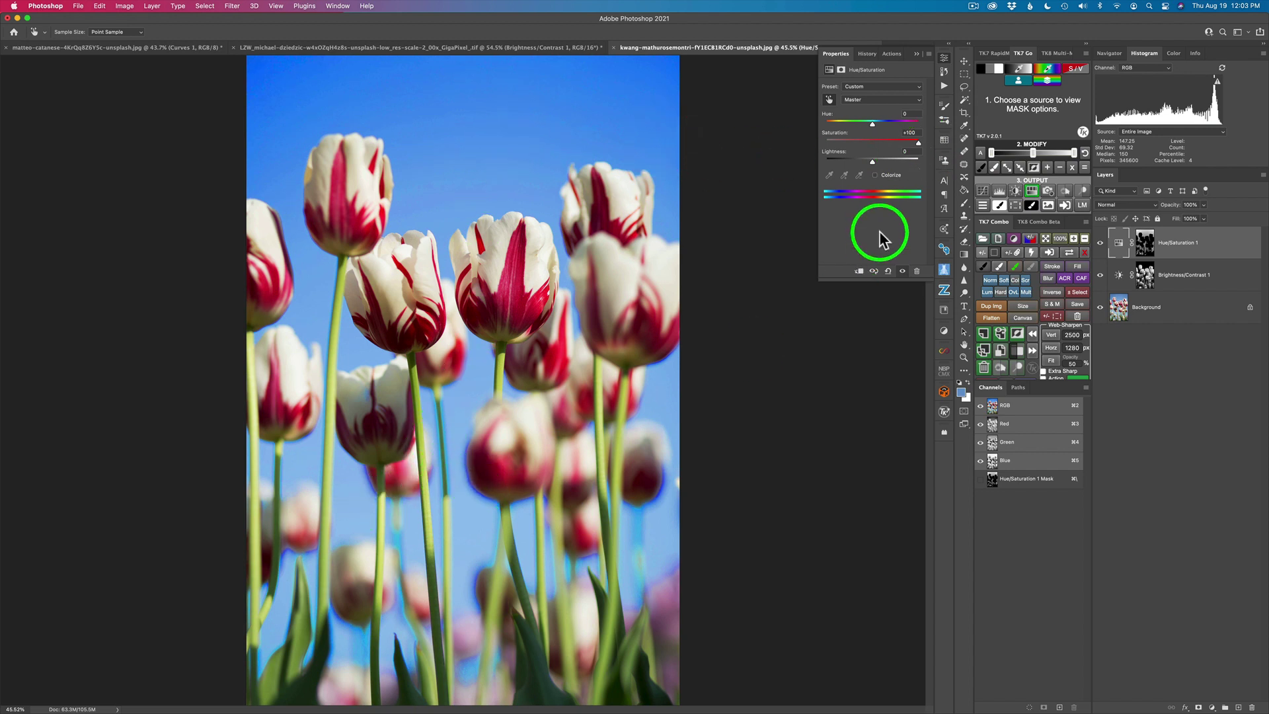
pyautogui.moveTo(919, 143); pyautogui.dragTo(888, 144)
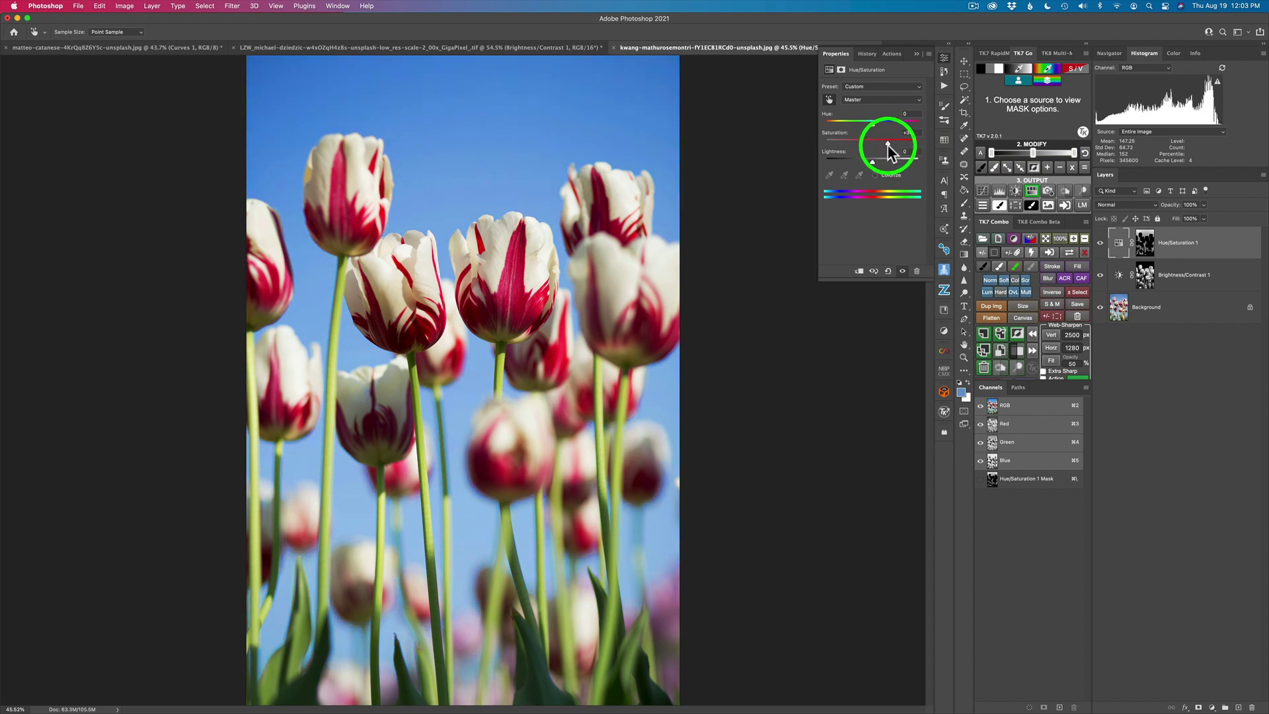
# Compare the tulip photo with the Hue/Saturation layer hidden and shown, and with the original background alone
pyautogui.click(1101, 246)
pyautogui.click(1100, 246)
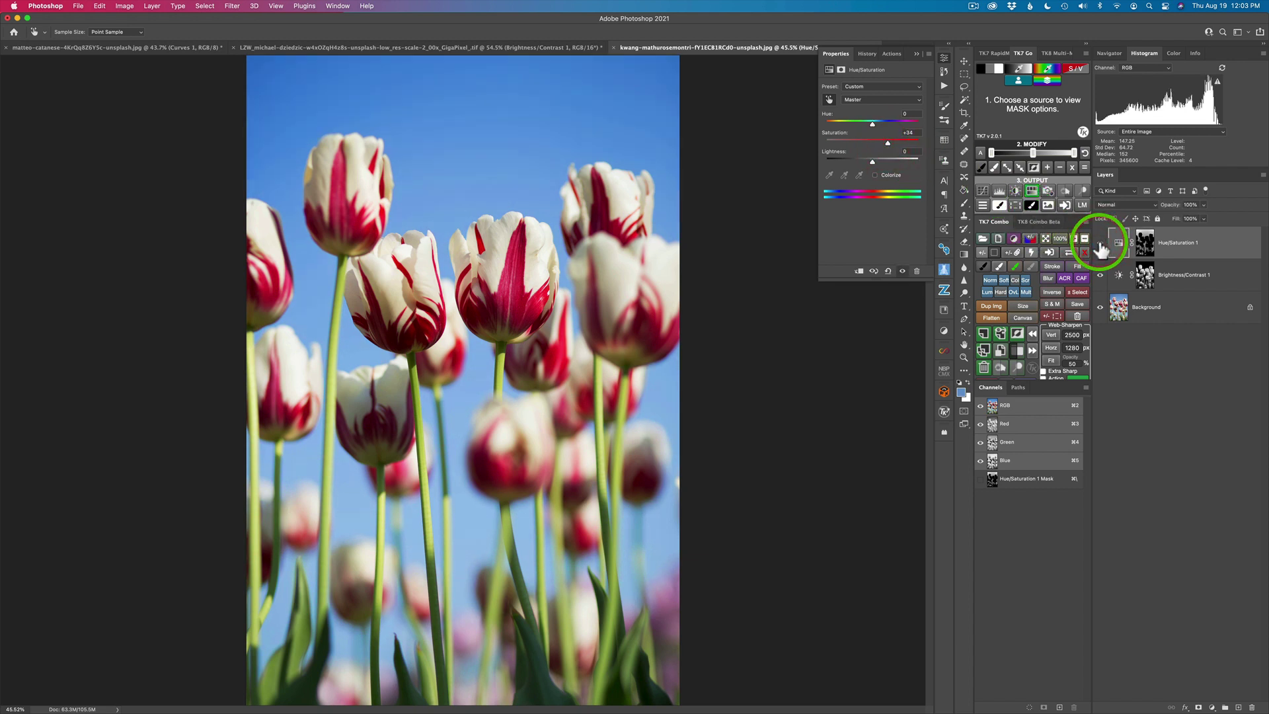
pyautogui.click(1100, 246)
pyautogui.click(1101, 246)
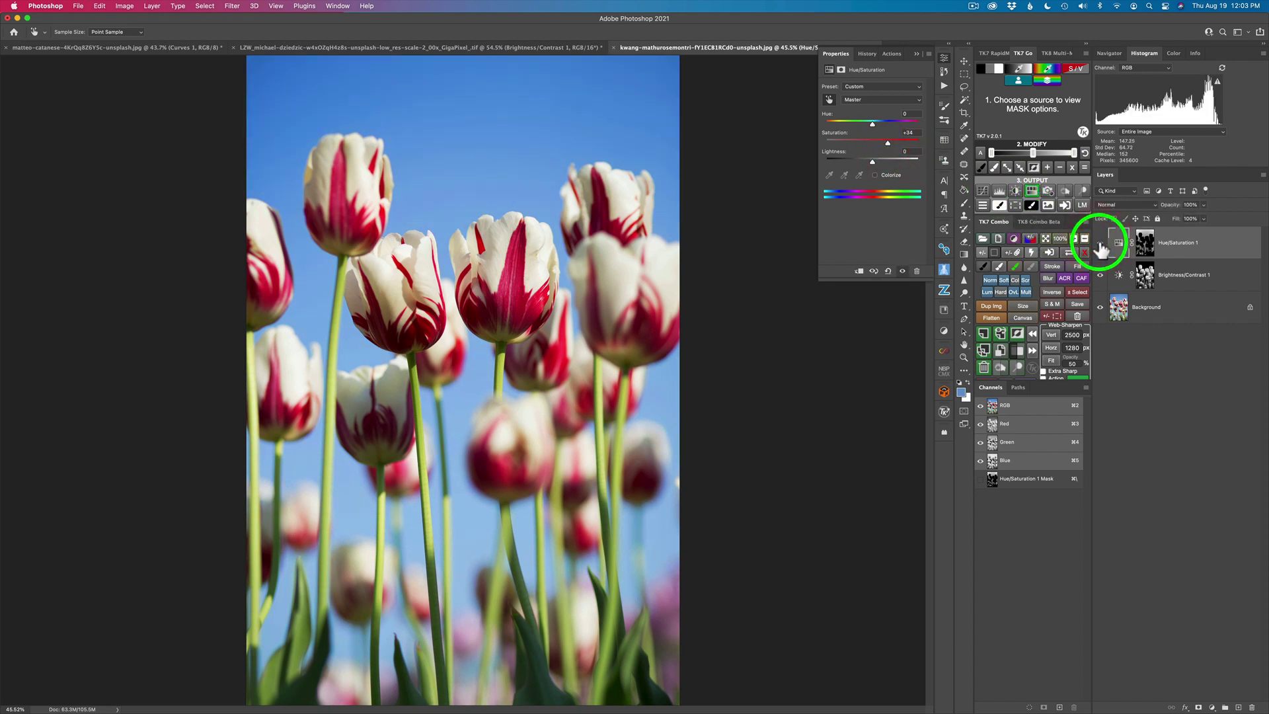
pyautogui.keyDown('alt'); pyautogui.click(1101, 308); pyautogui.keyUp('alt')
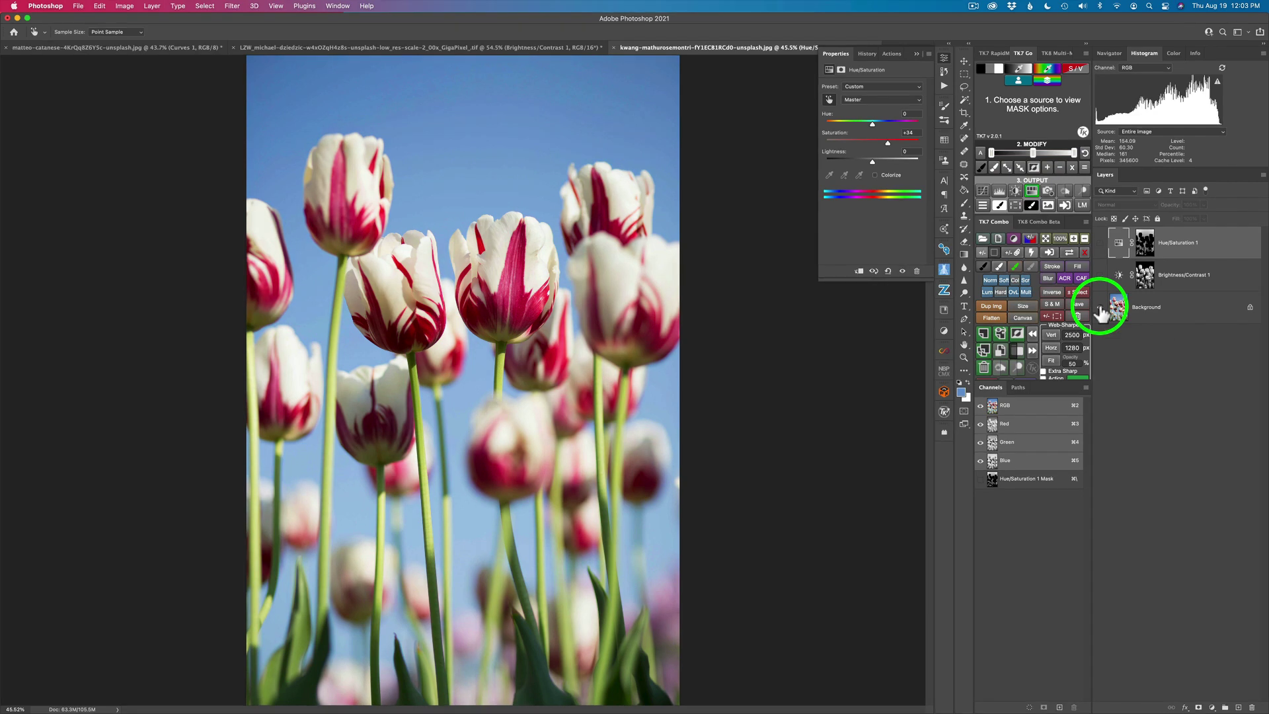
pyautogui.keyDown('alt'); pyautogui.click(1101, 310); pyautogui.keyUp('alt')
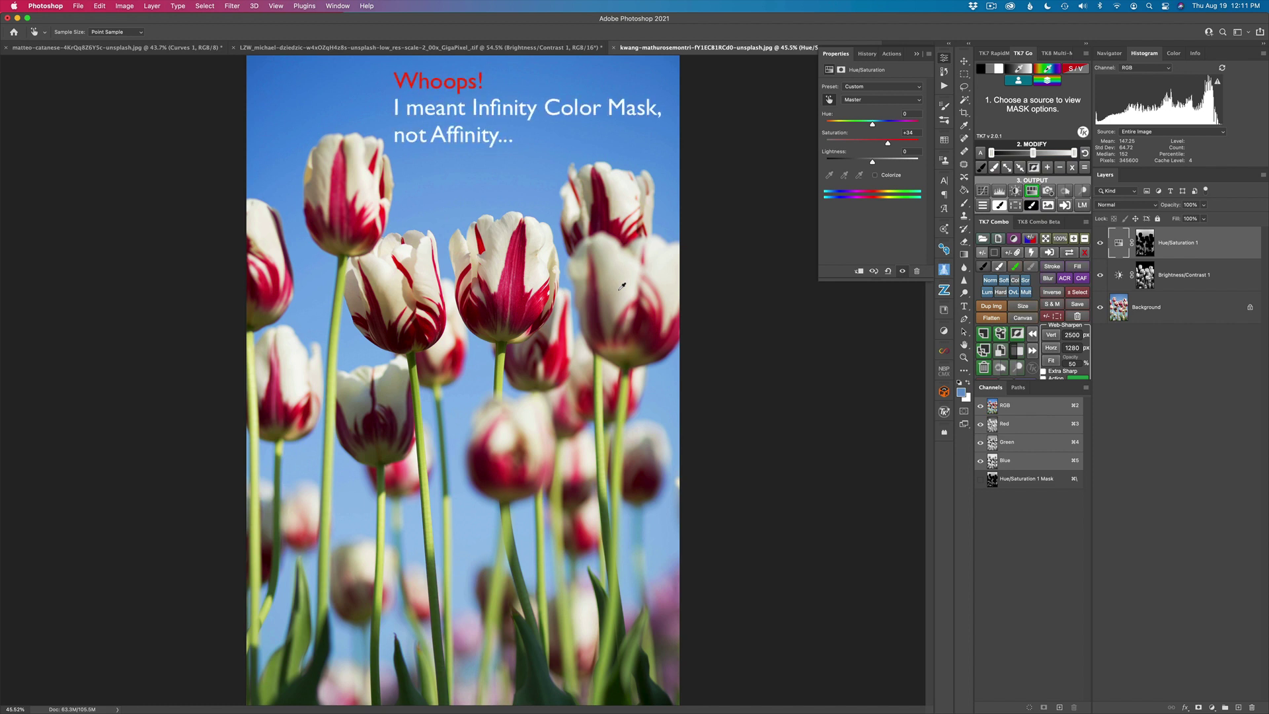
# Review the finished desert mountain photo and return to the orange mountain lake photo
pyautogui.click(559, 49)
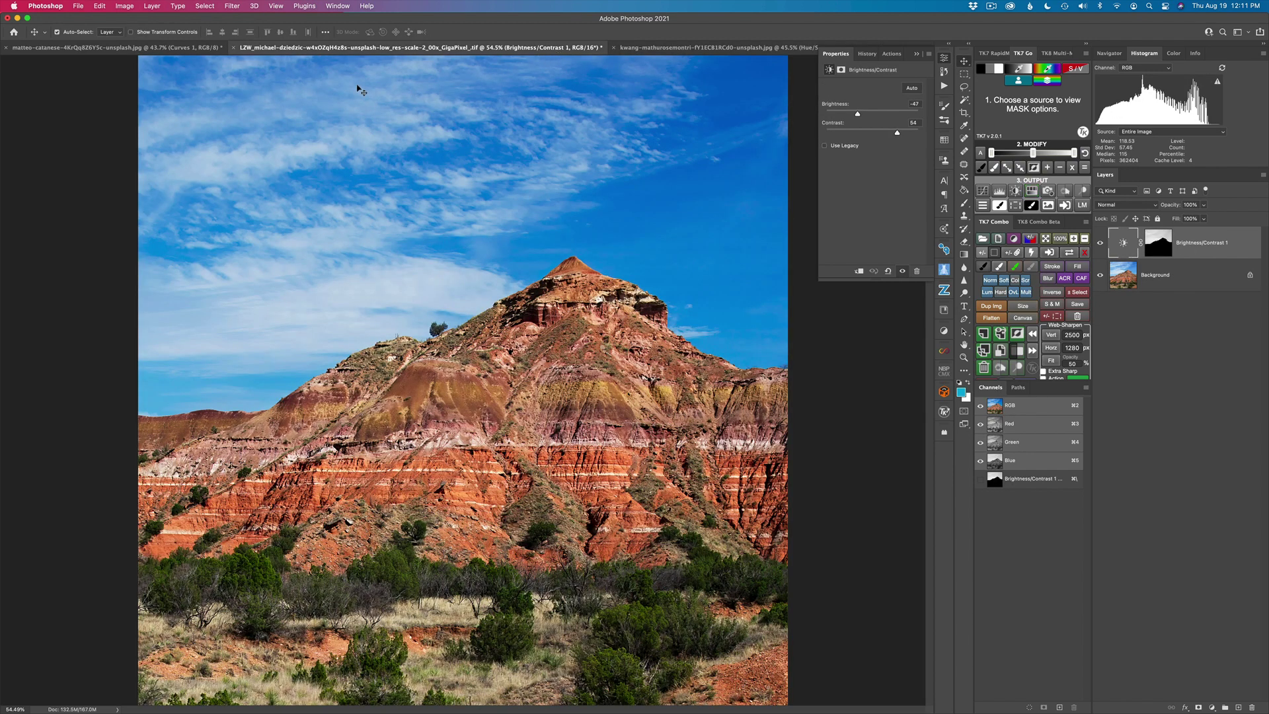
pyautogui.click(175, 50)
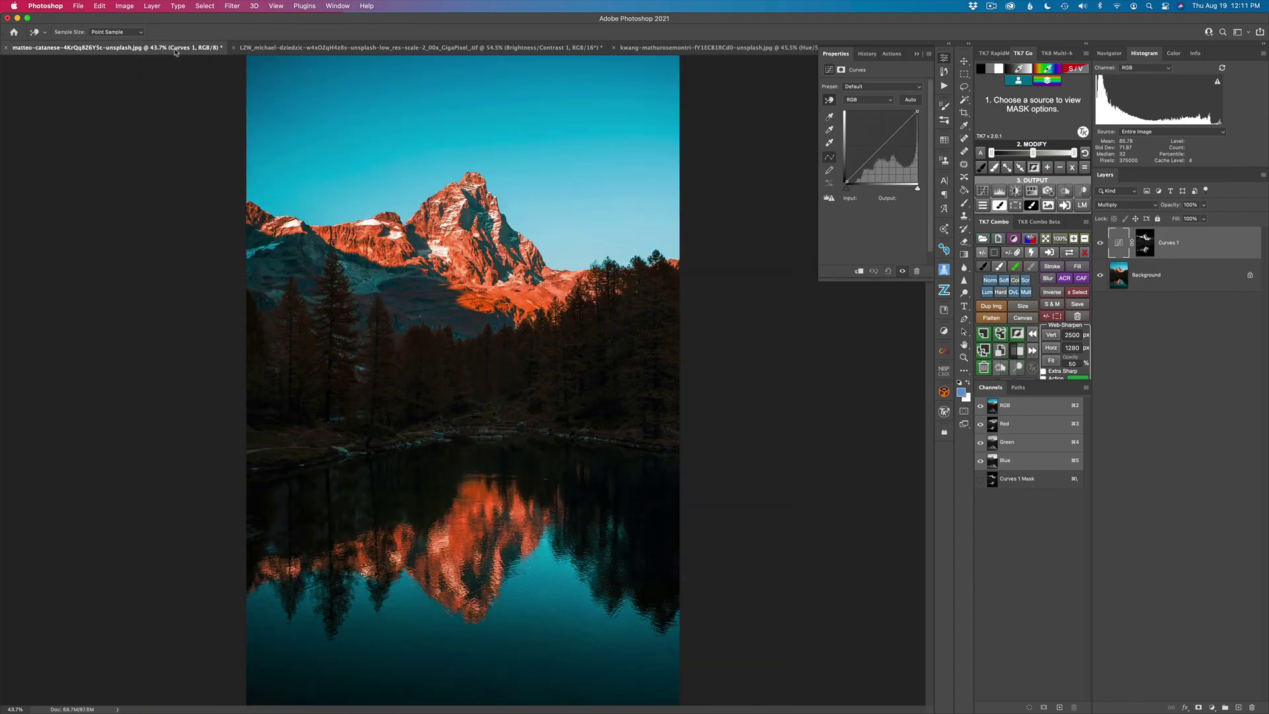